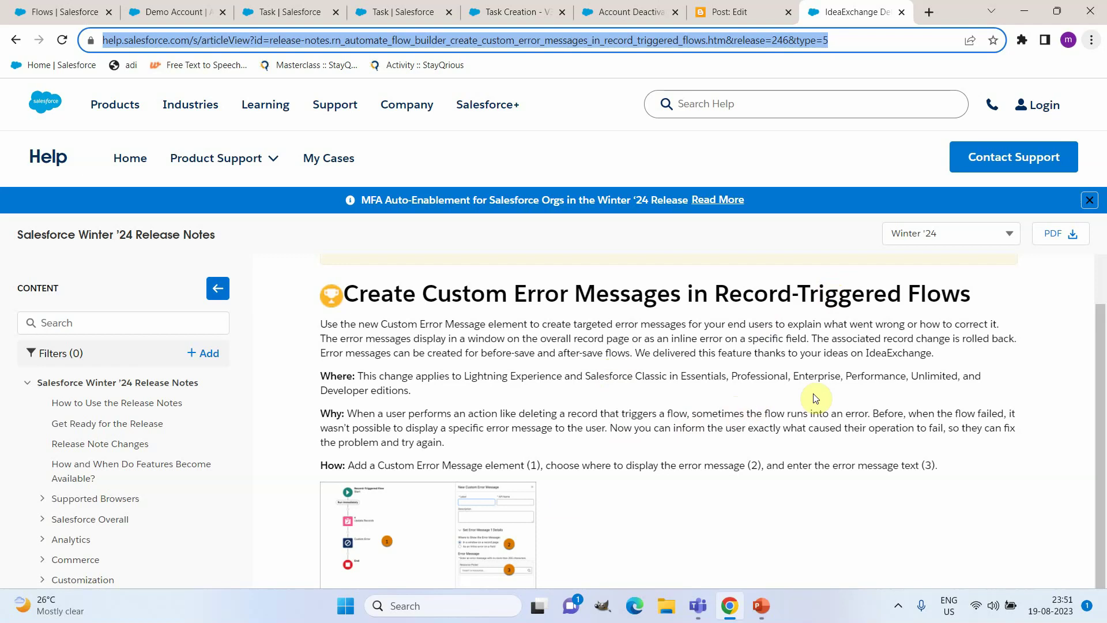
# Step: Scroll through the Winter '24 custom error messages note, then switch to the Account Deactivation Validation flow
pyautogui.scroll(-1, 799, 429)
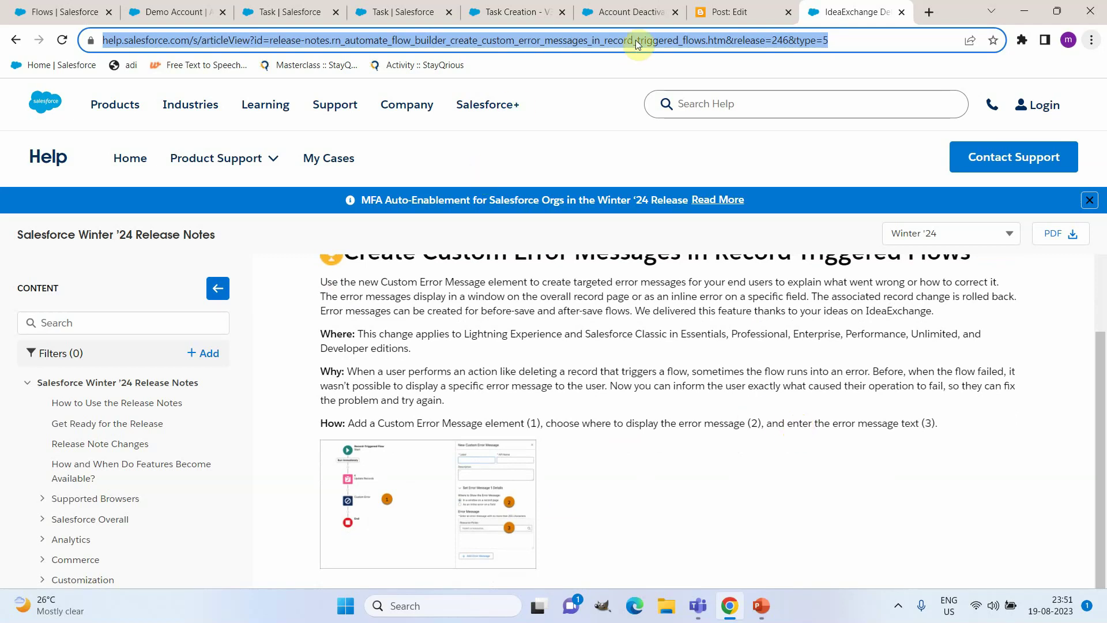
pyautogui.click(623, 9)
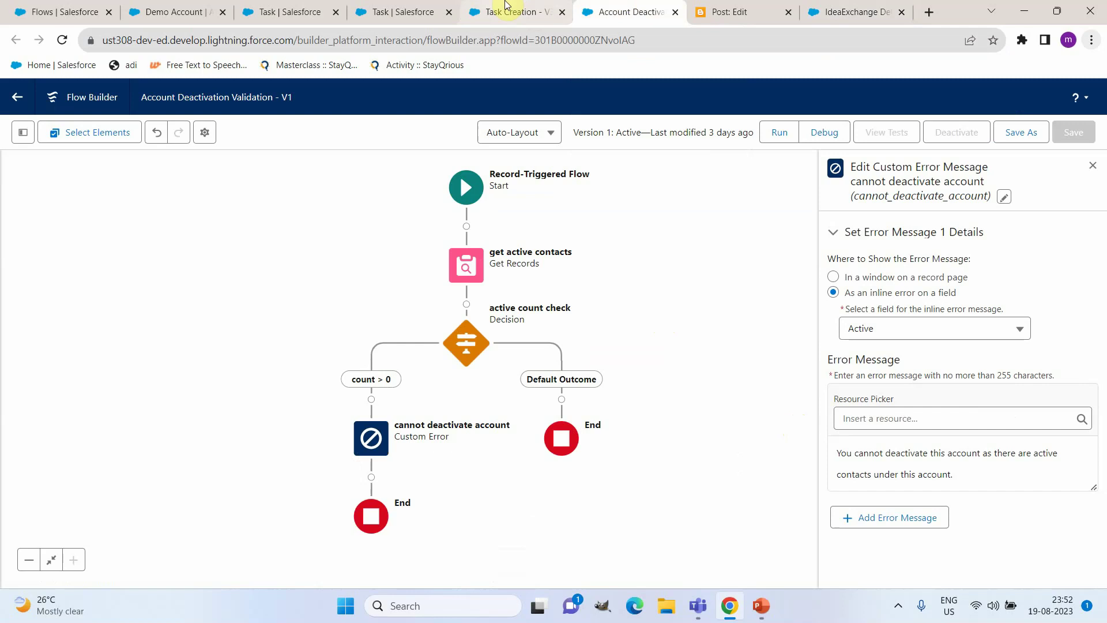
pyautogui.click(413, 5)
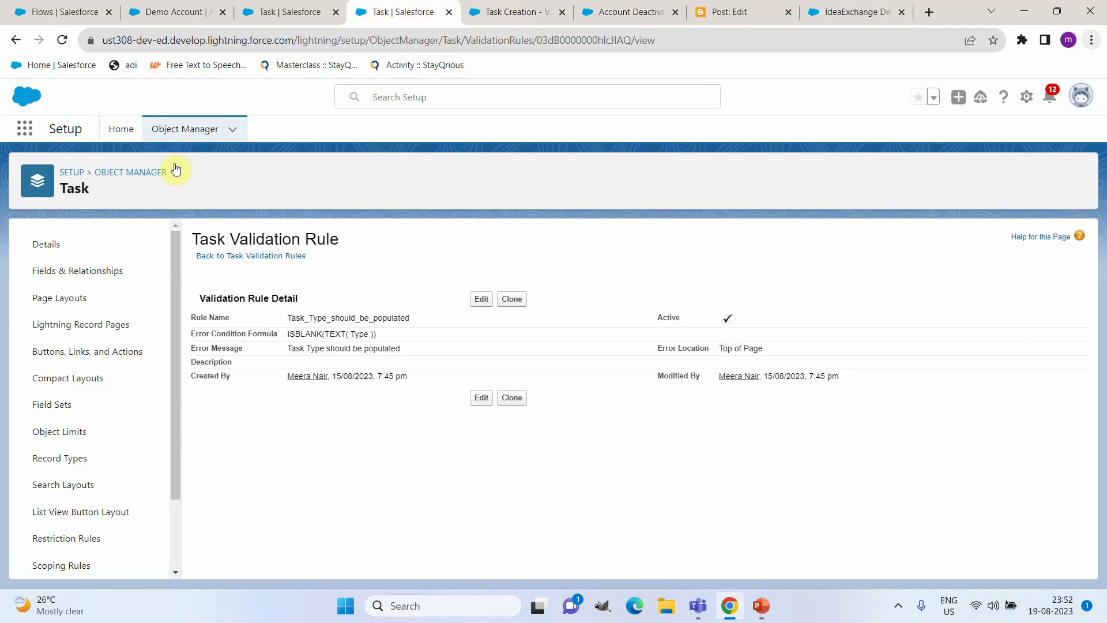
pyautogui.click(188, 140)
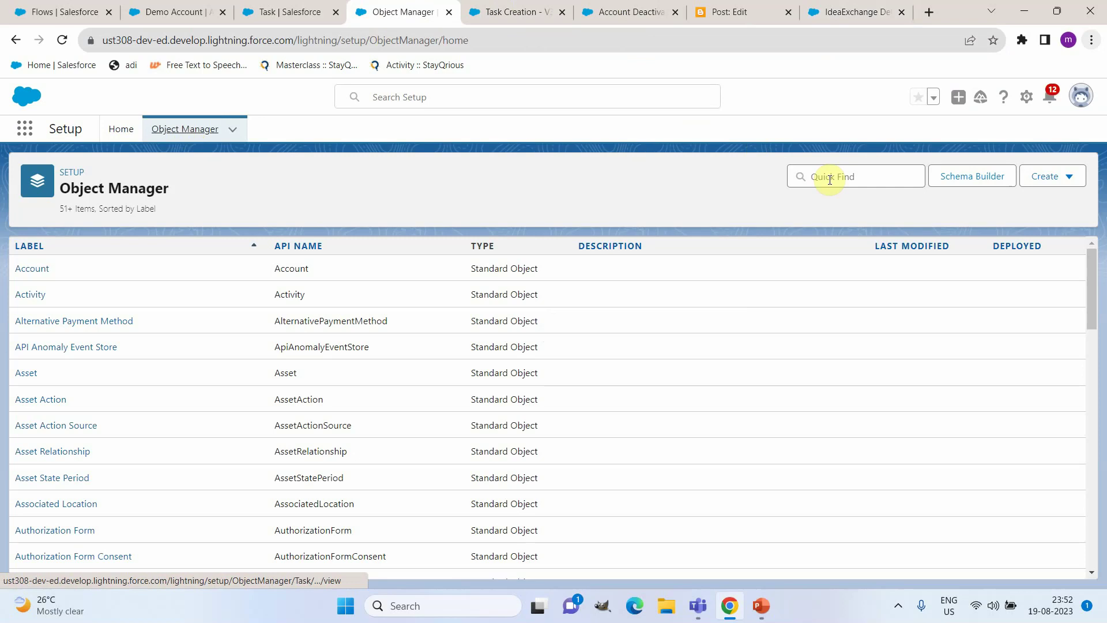
pyautogui.click(830, 177)
pyautogui.write('contact')
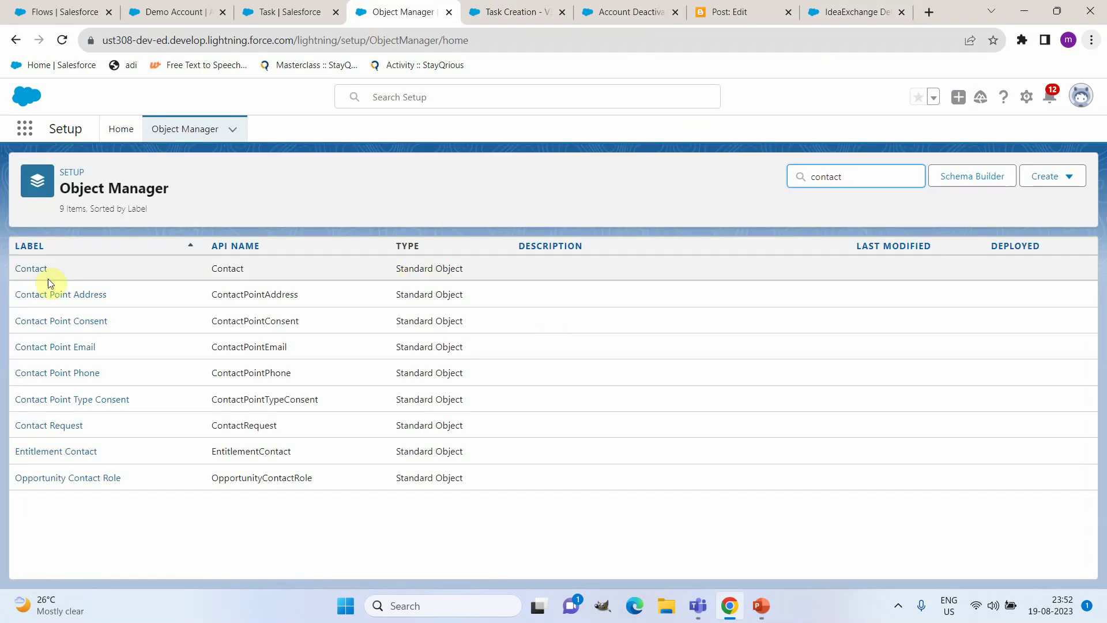
pyautogui.click(36, 271)
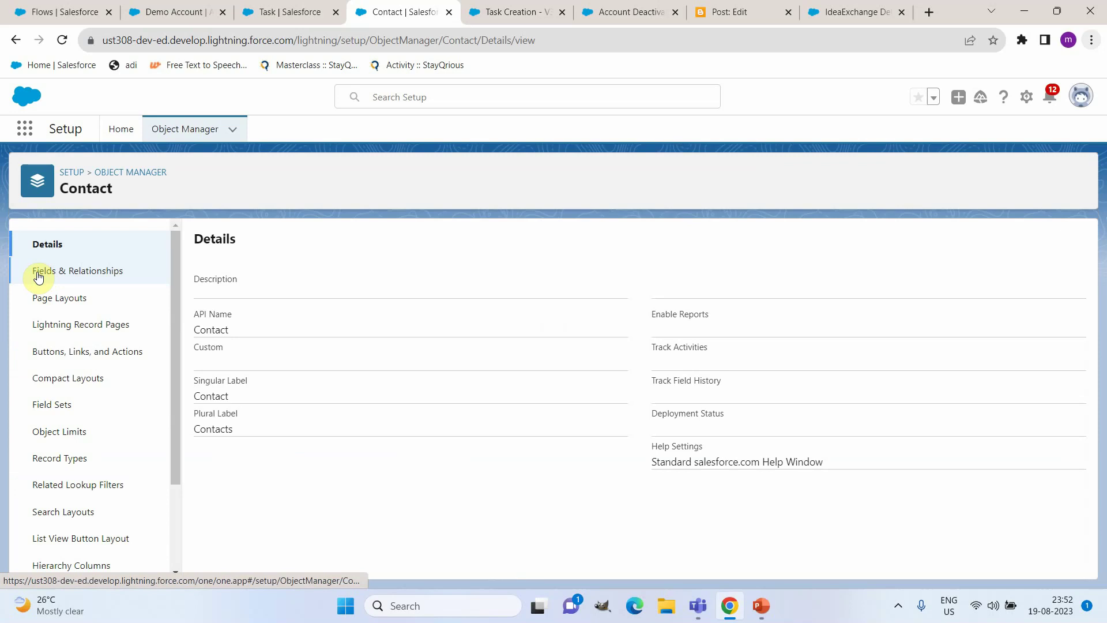
pyautogui.click(38, 275)
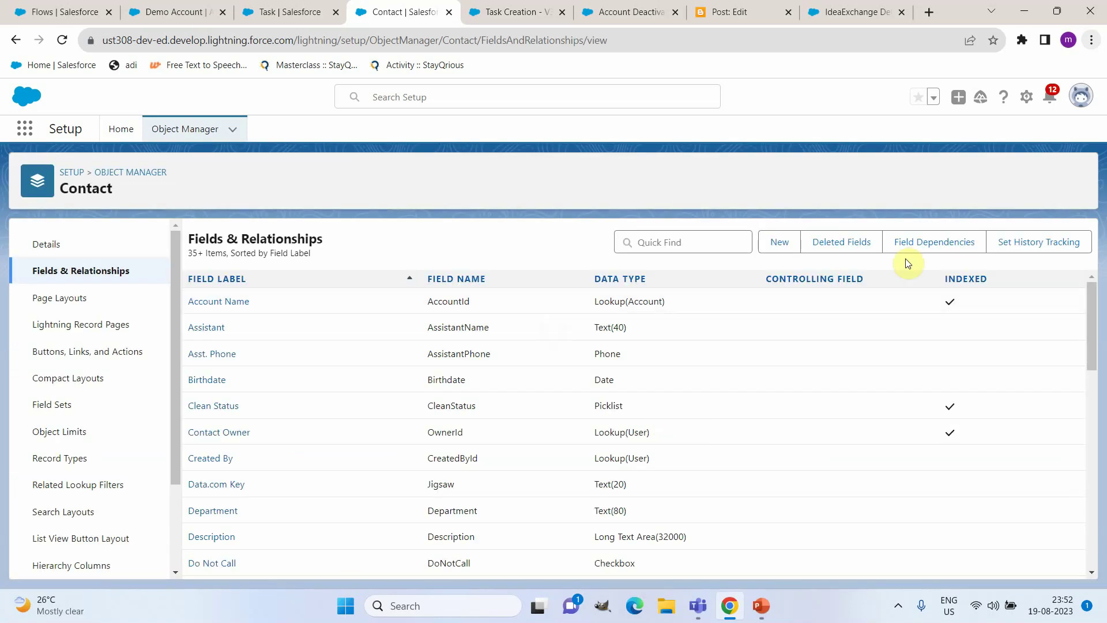
pyautogui.click(712, 240)
pyautogui.write('ac')
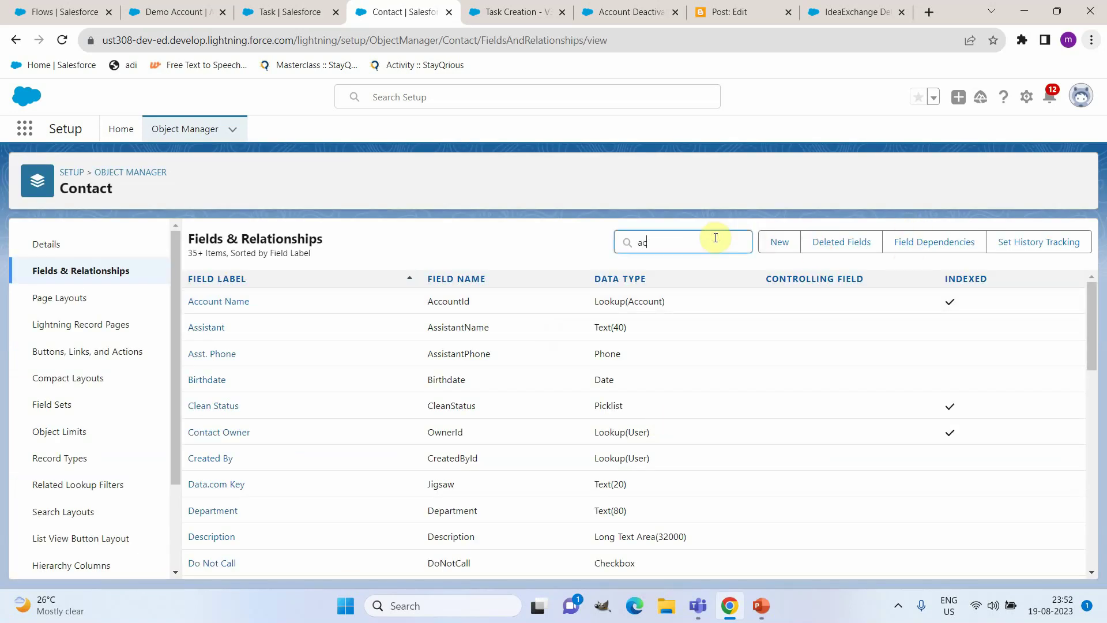
pyautogui.write('tive')
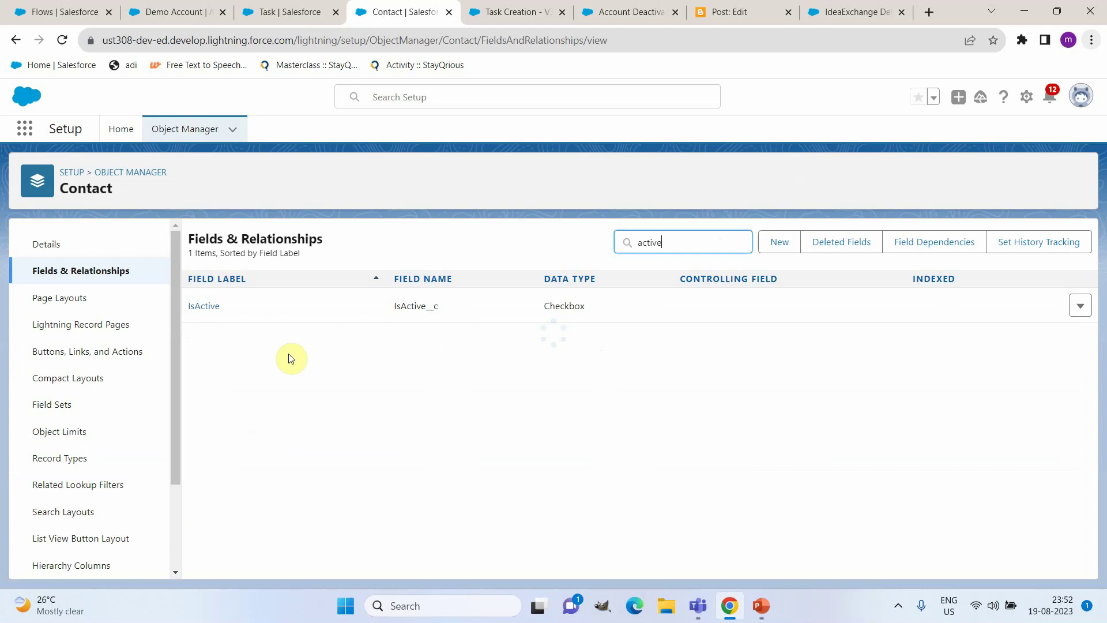
pyautogui.click(209, 307)
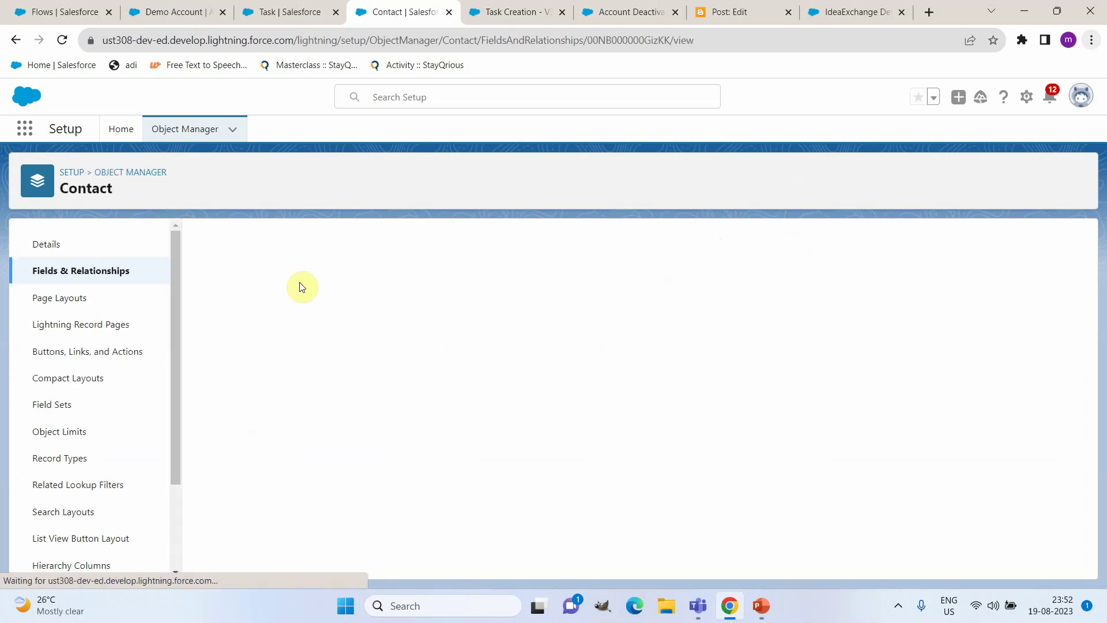
pyautogui.click(610, 5)
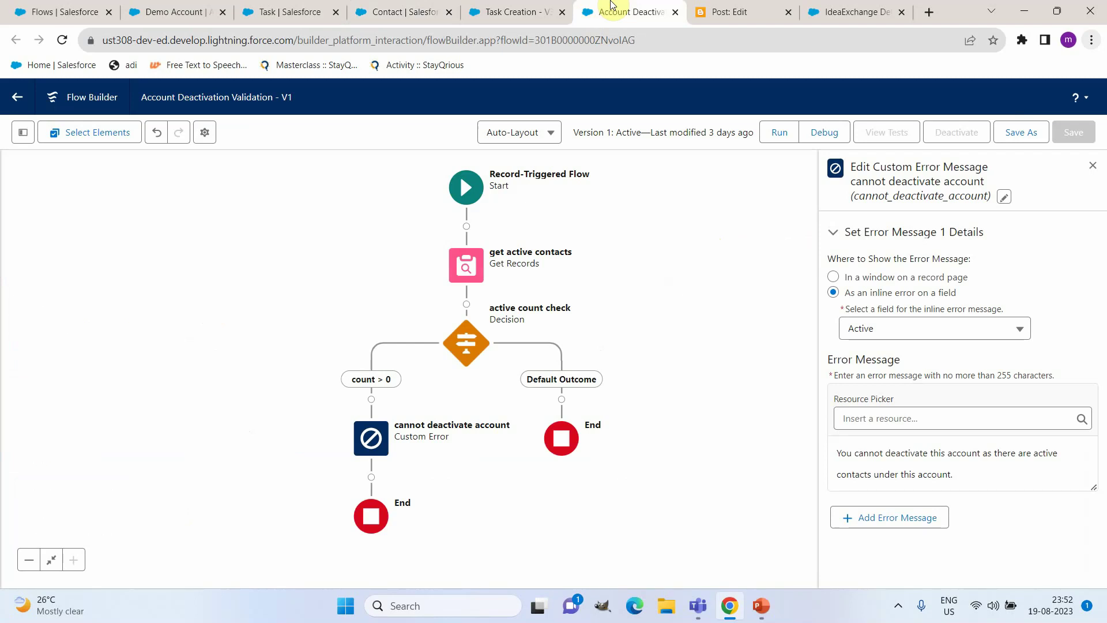
# Step: Show the Start trigger's entry conditions: Active__c Is Changed True AND Active__c Equals No
pyautogui.click(478, 190)
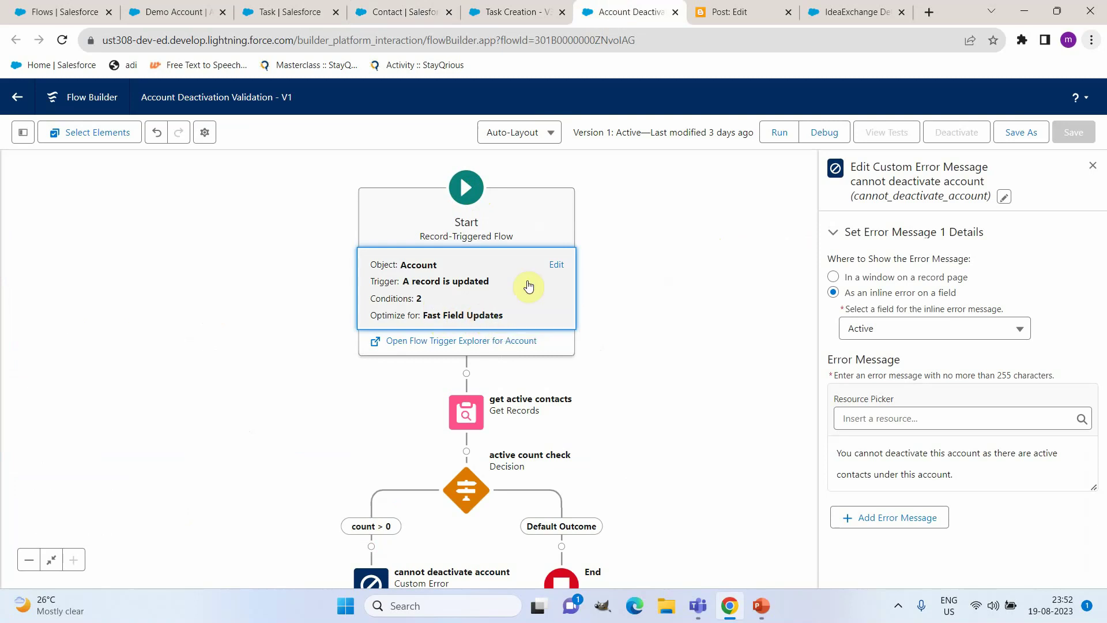
pyautogui.click(557, 266)
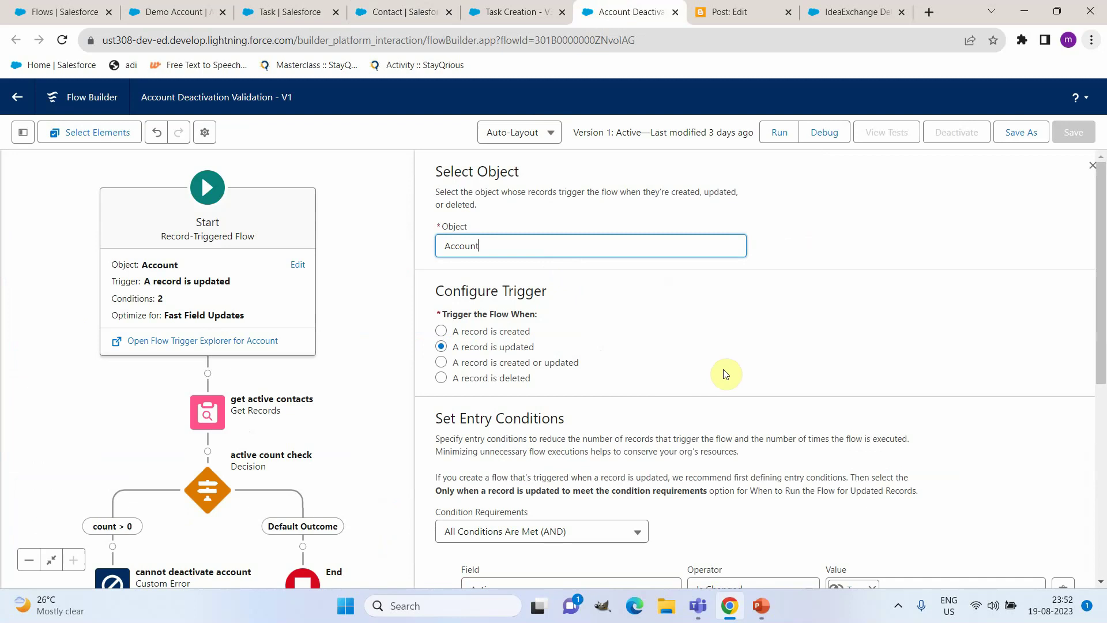
pyautogui.scroll(-2, 726, 373)
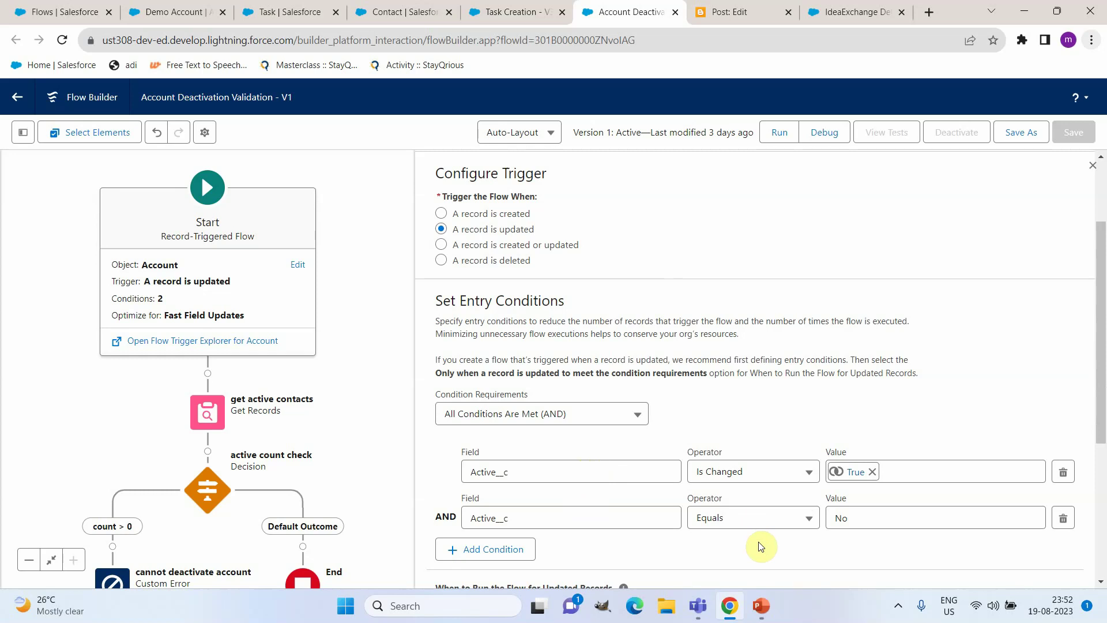
# Step: Review the get active contacts filters and the active count check's count > 0 outcome without changes
pyautogui.click(33, 392)
pyautogui.click(218, 263)
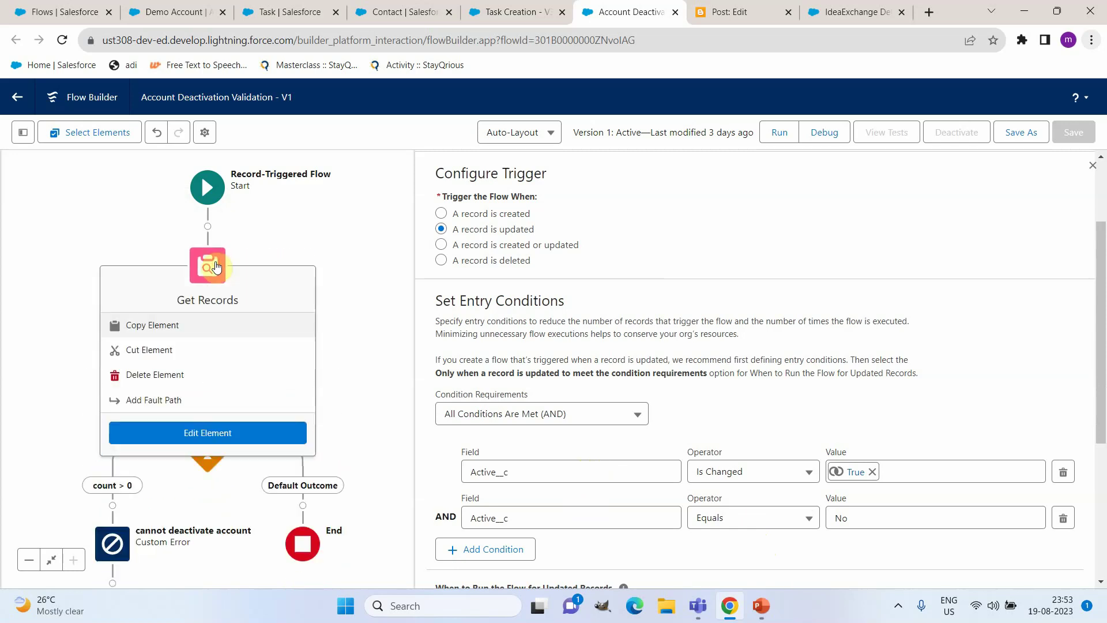
pyautogui.click(231, 432)
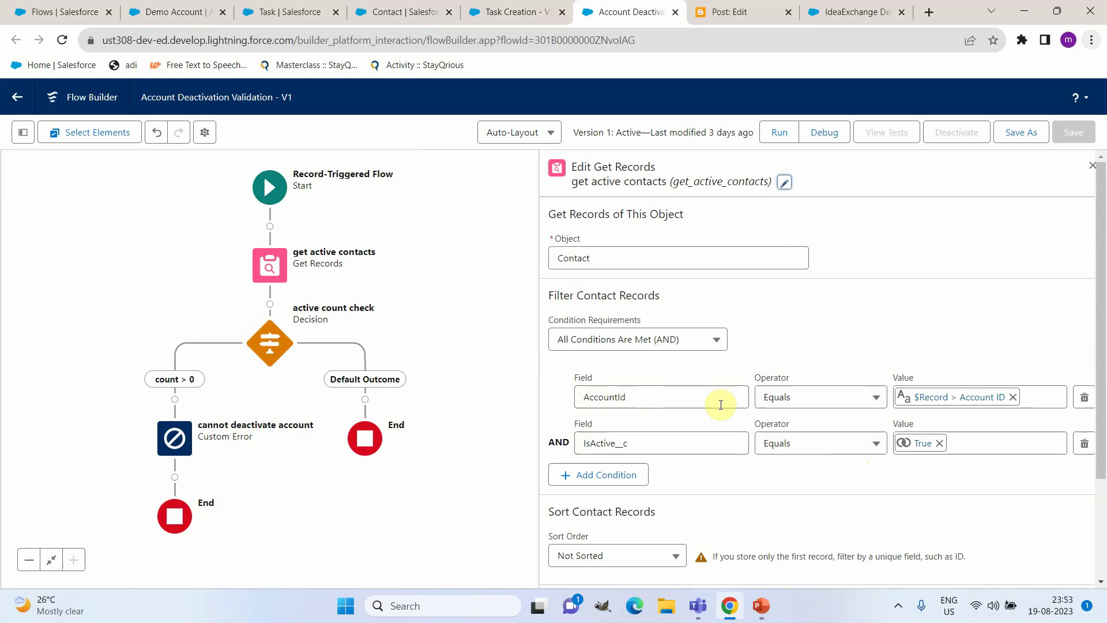
pyautogui.click(266, 357)
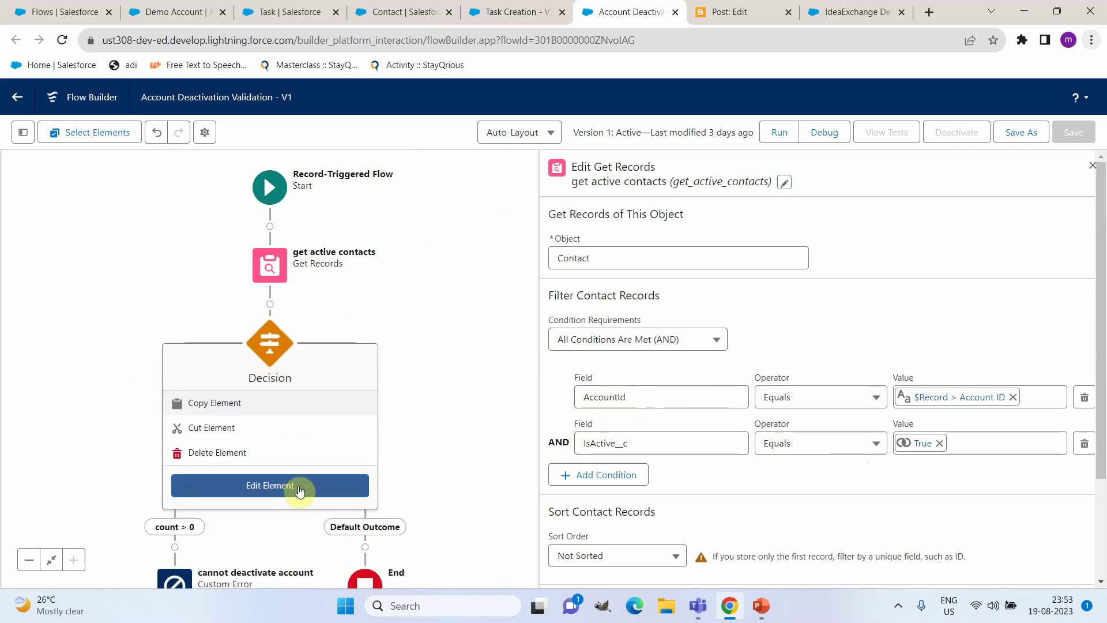
pyautogui.click(299, 488)
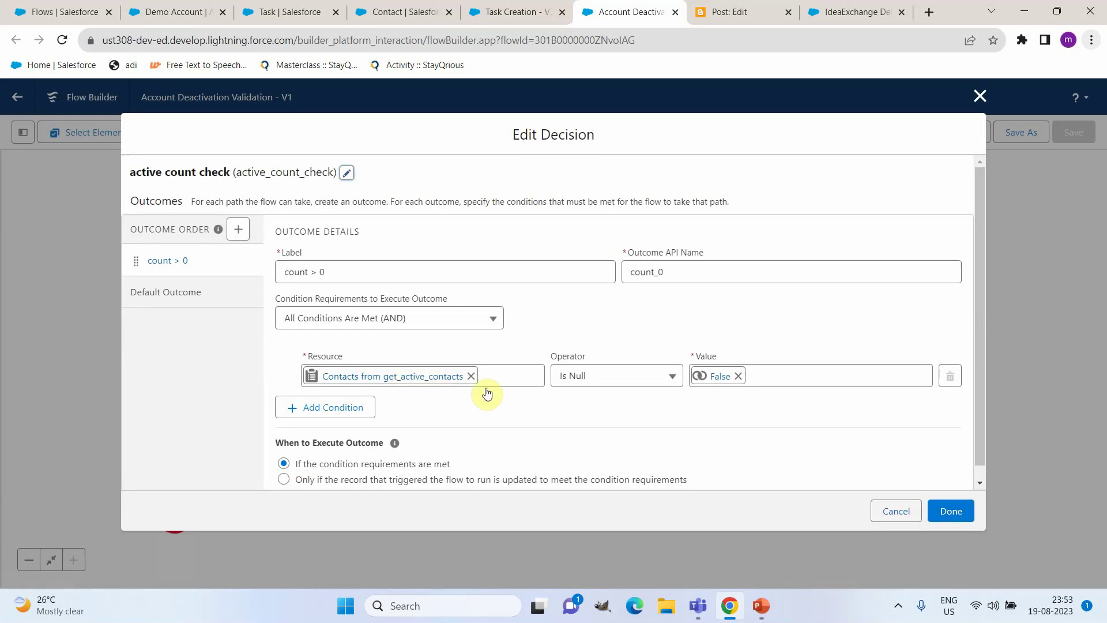
pyautogui.click(895, 511)
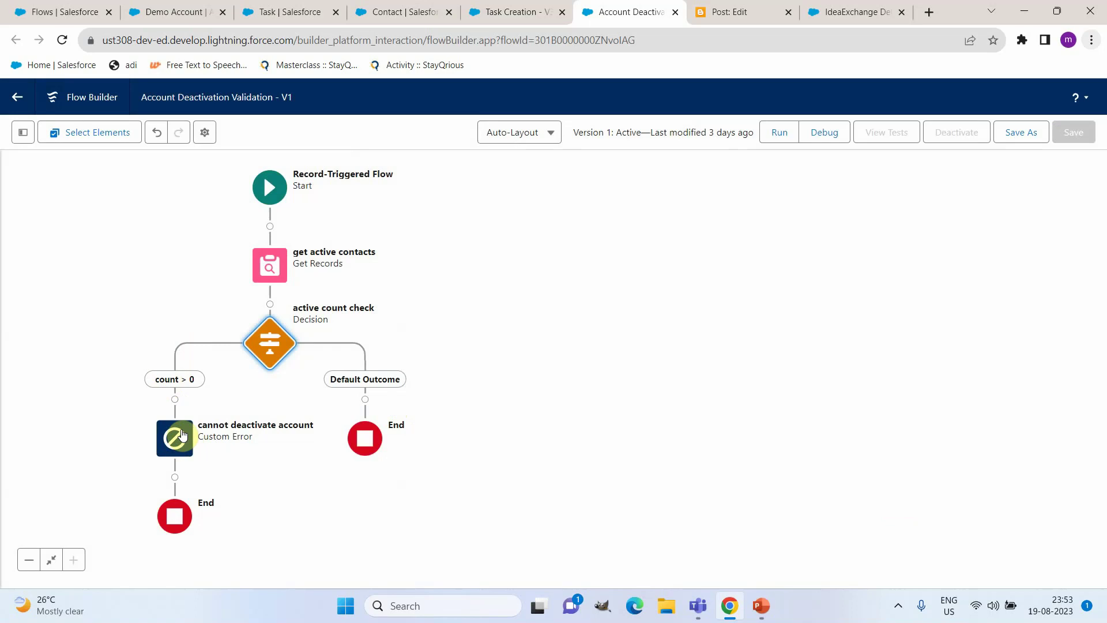
# Step: Review the cannot deactivate account error's inline Active-field message about active contacts
pyautogui.click(175, 399)
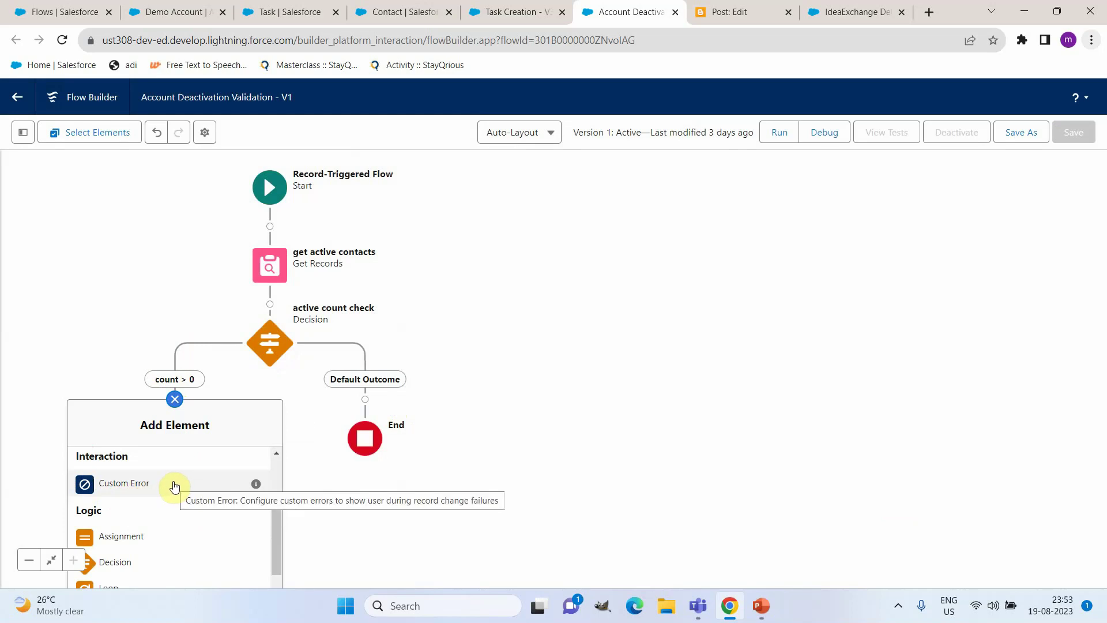
pyautogui.hotkey('ctrl', 'z')
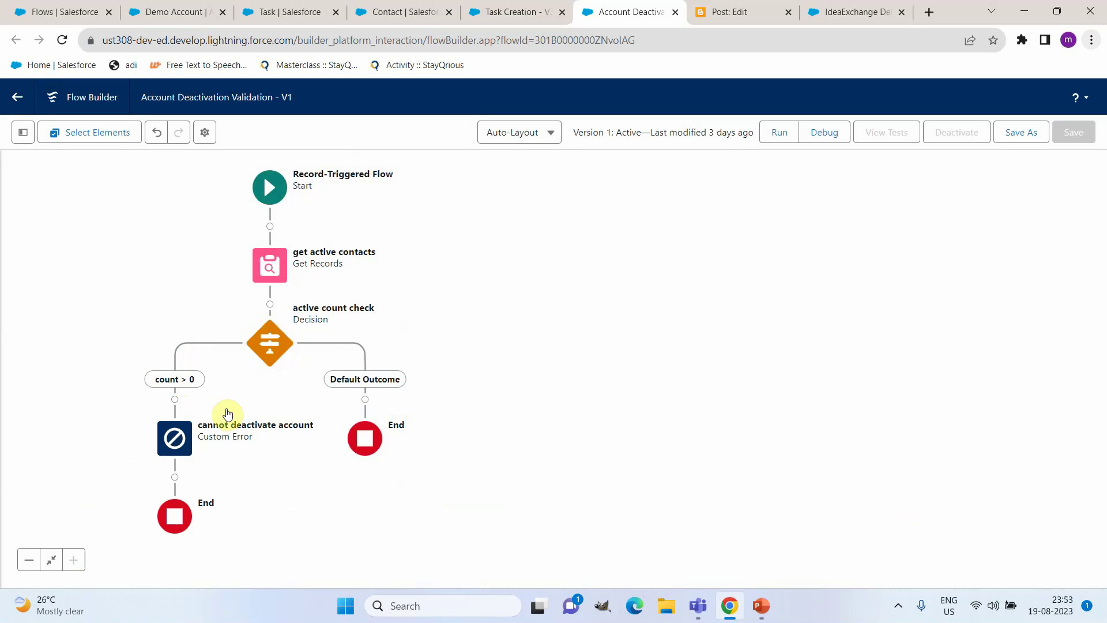
pyautogui.click(174, 439)
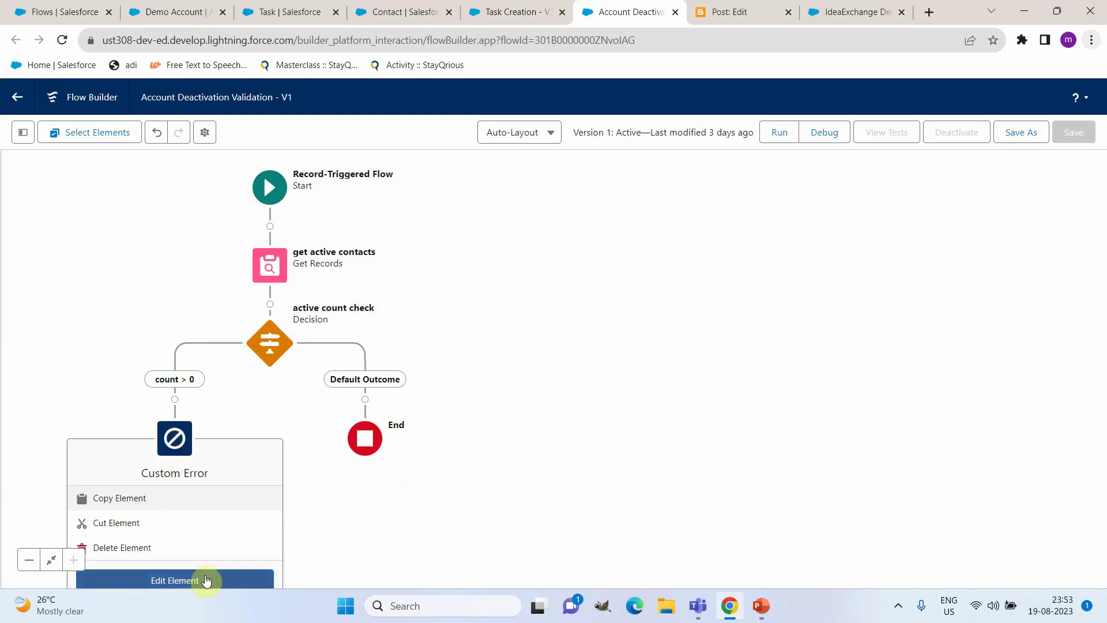
pyautogui.click(203, 580)
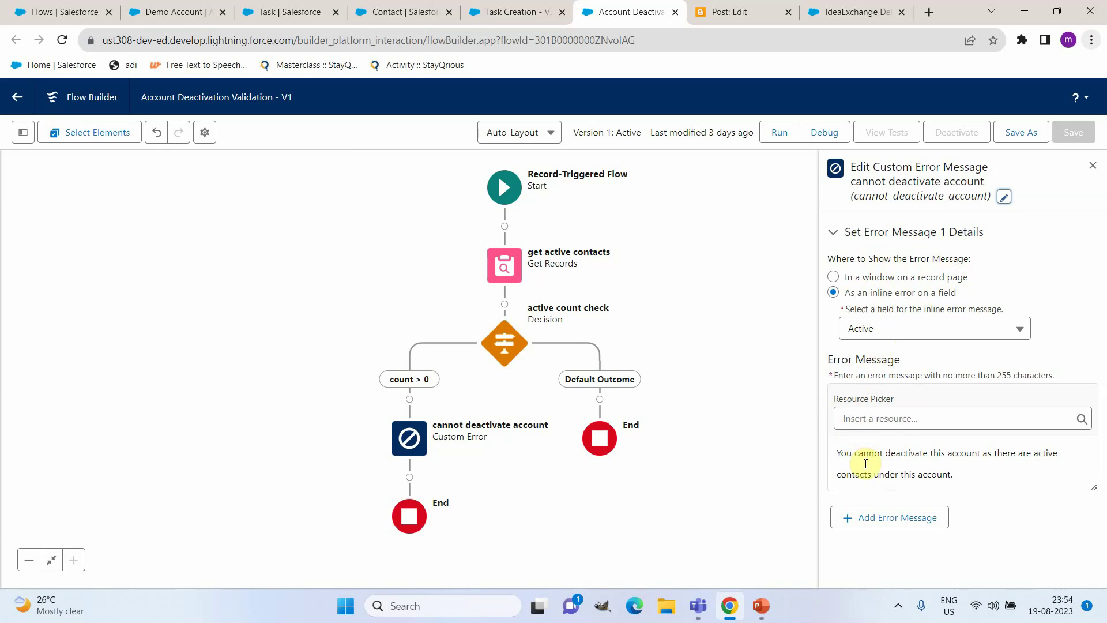
pyautogui.moveTo(840, 453); pyautogui.dragTo(911, 463)
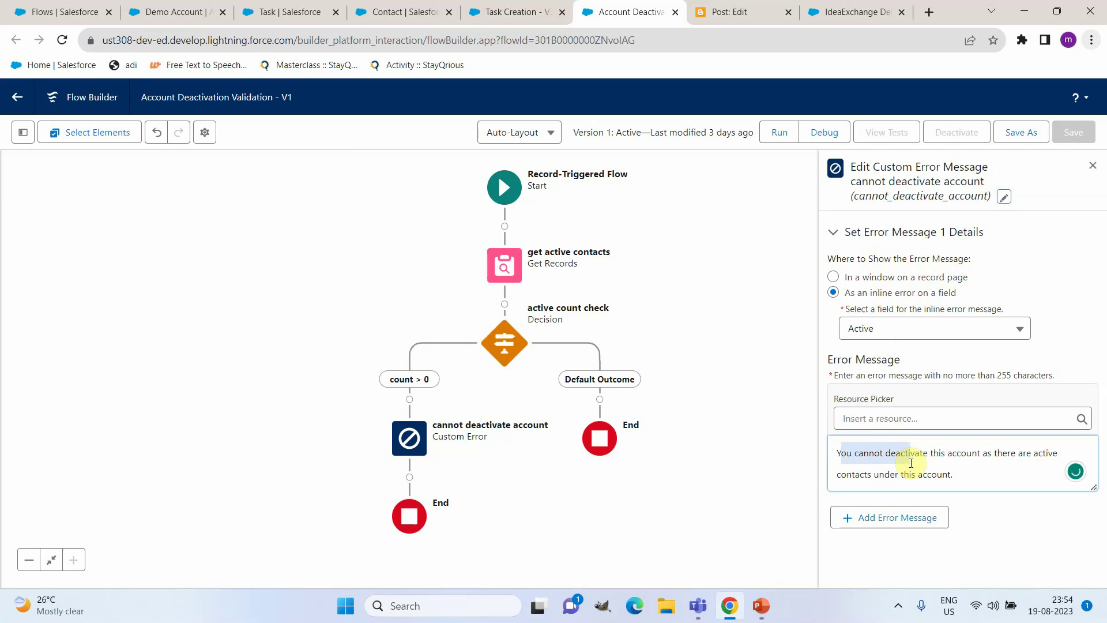
pyautogui.click(919, 475)
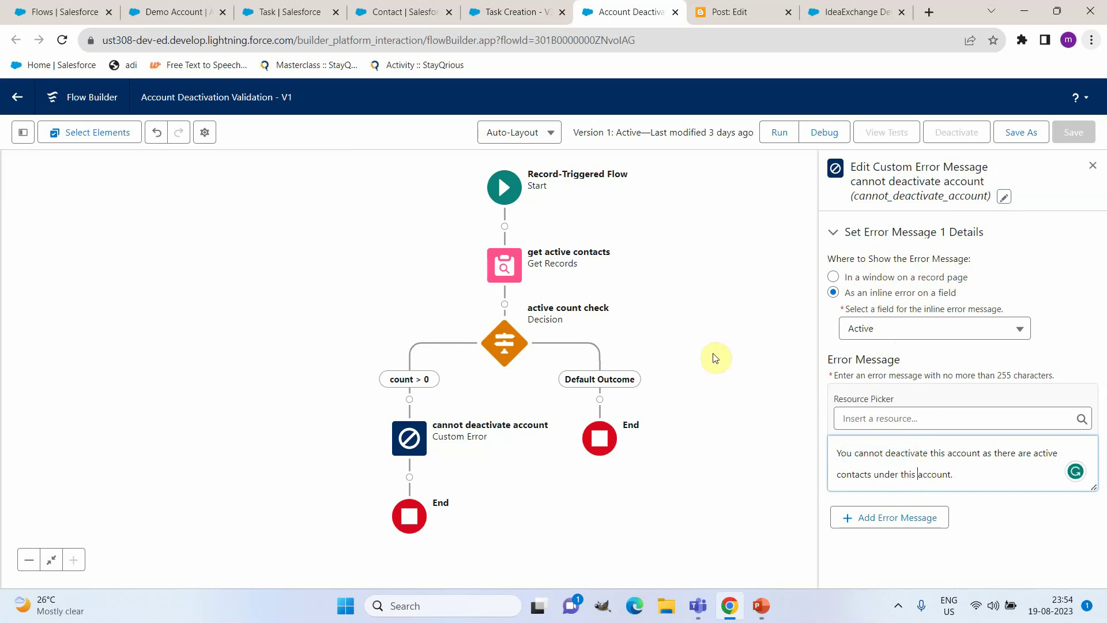
pyautogui.click(736, 335)
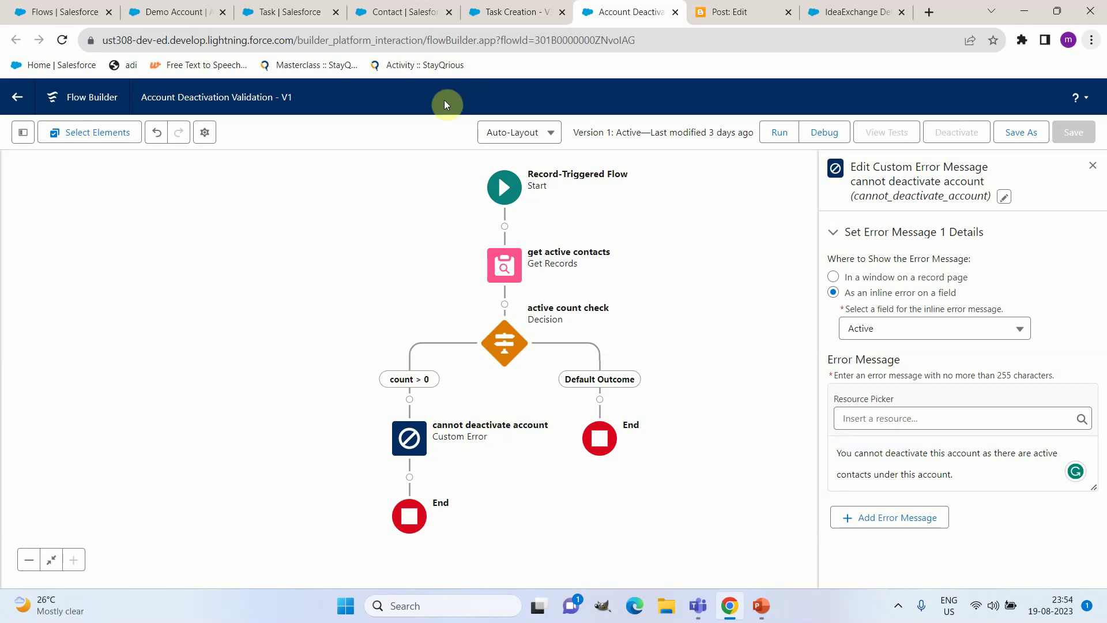
# Step: Check that Demo Account's Test Contact has IsActive ticked, then return to the account
pyautogui.click(182, 7)
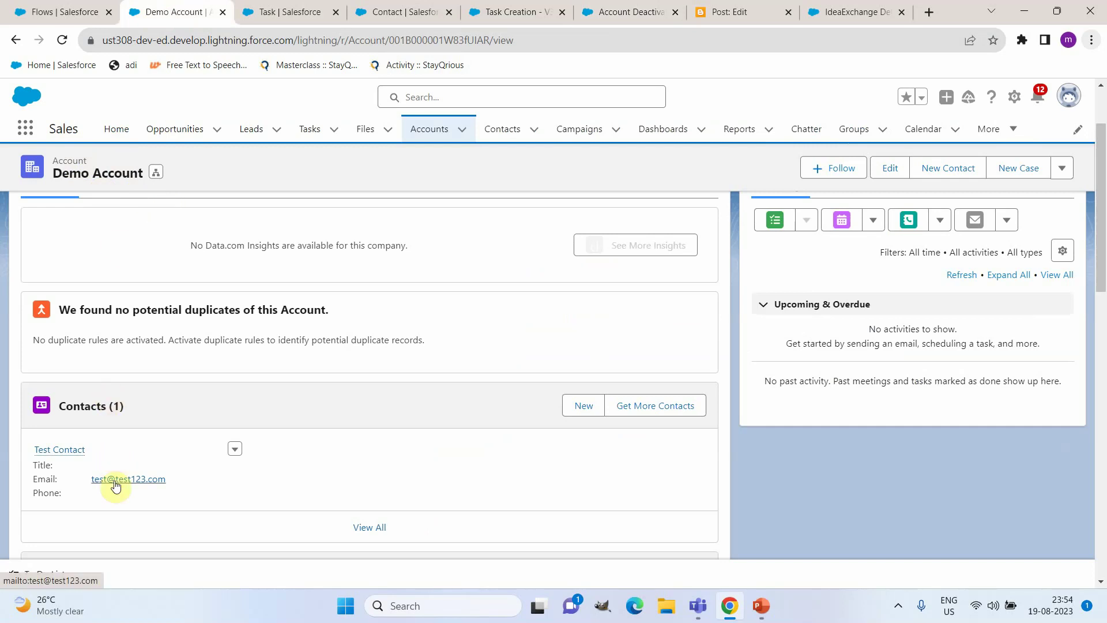
pyautogui.click(69, 452)
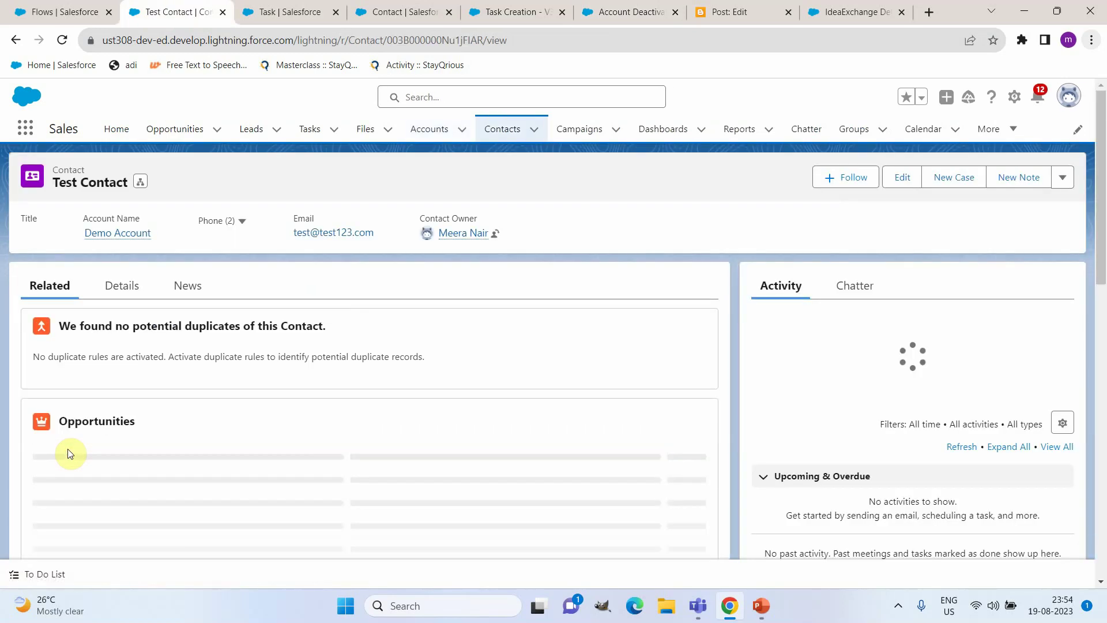
pyautogui.click(121, 286)
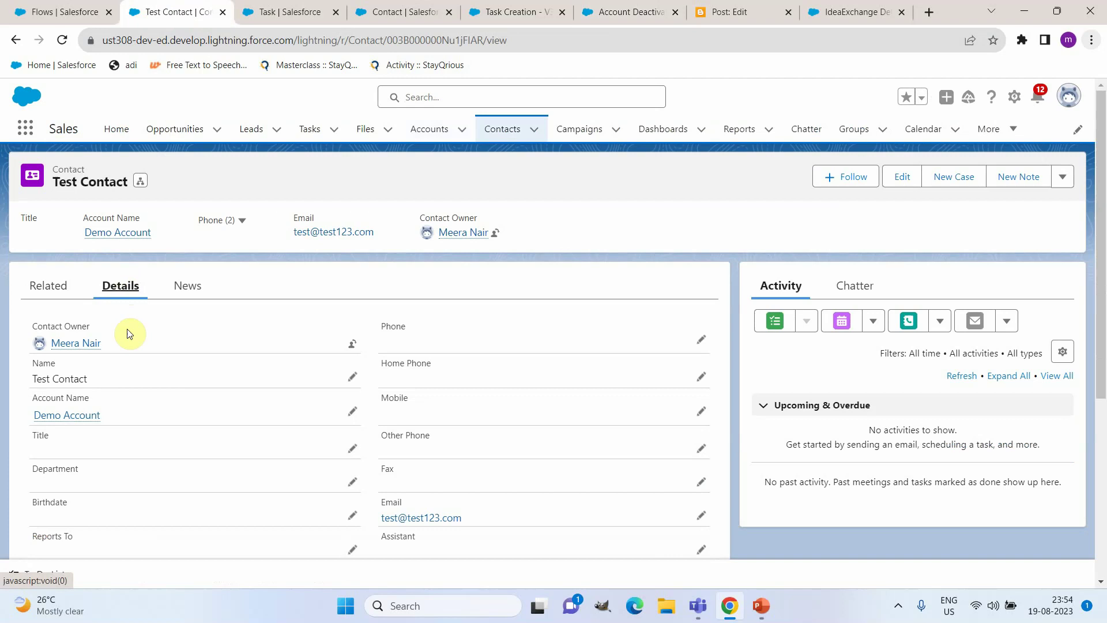
pyautogui.scroll(-3, 231, 470)
pyautogui.scroll(-1, 231, 469)
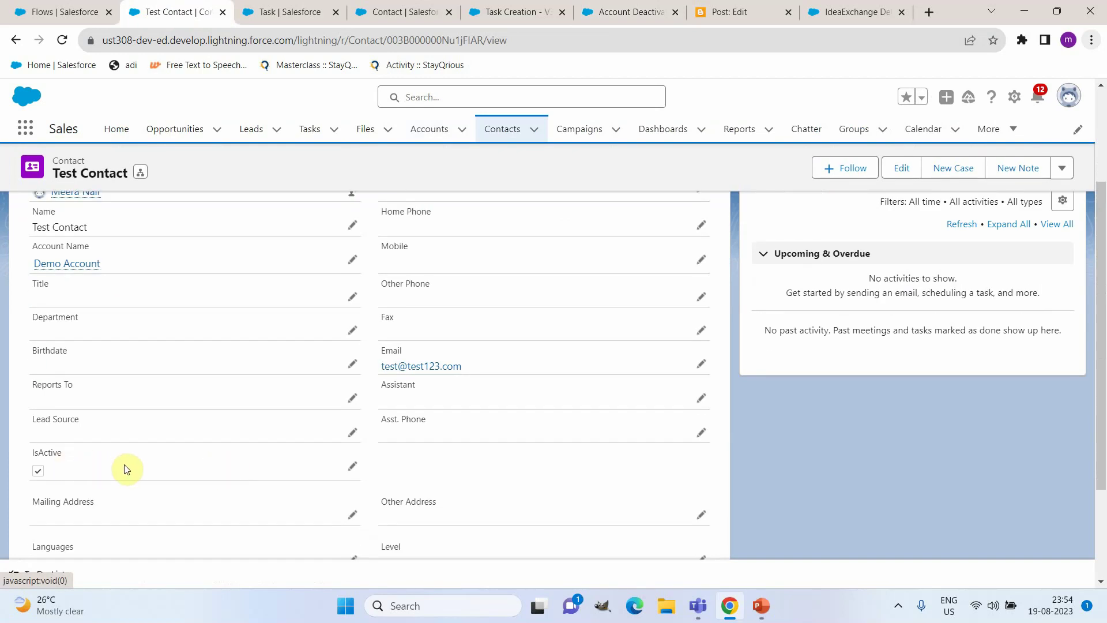
pyautogui.scroll(1, 124, 465)
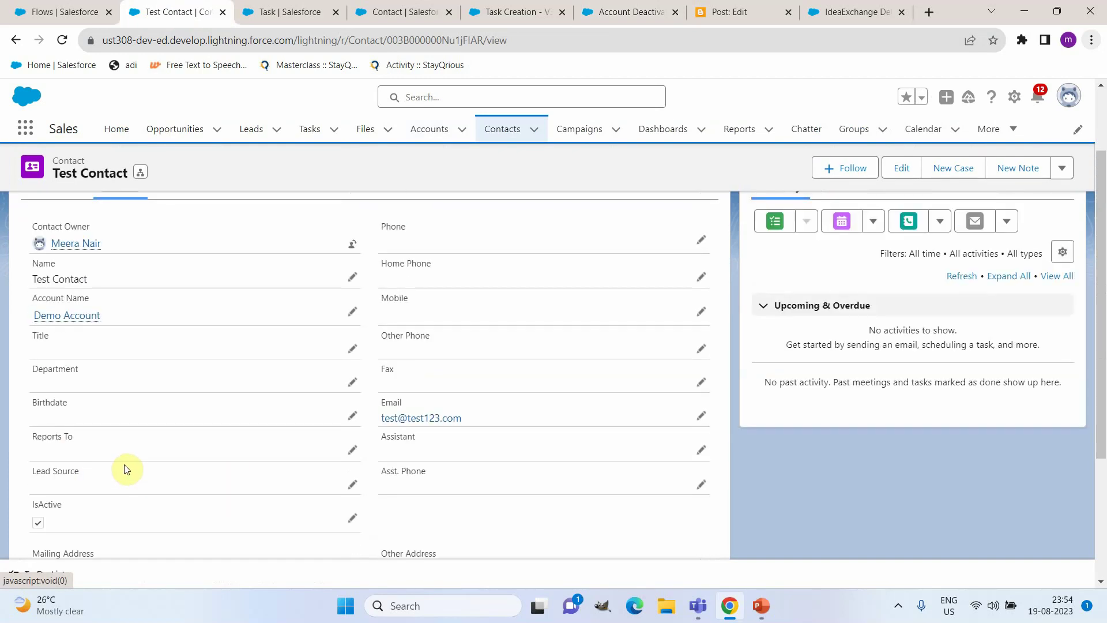
pyautogui.click(56, 321)
# Step: Set Demo Account's Active field to No and save, triggering the active-contacts inline error
pyautogui.click(111, 286)
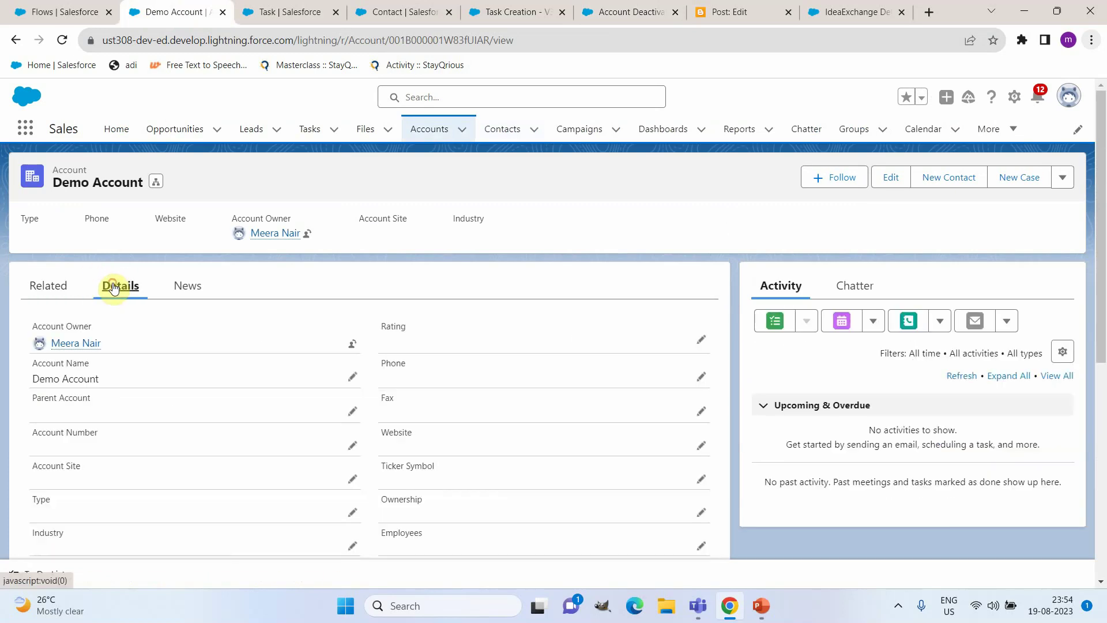
pyautogui.scroll(-3, 188, 433)
pyautogui.scroll(-2, 190, 433)
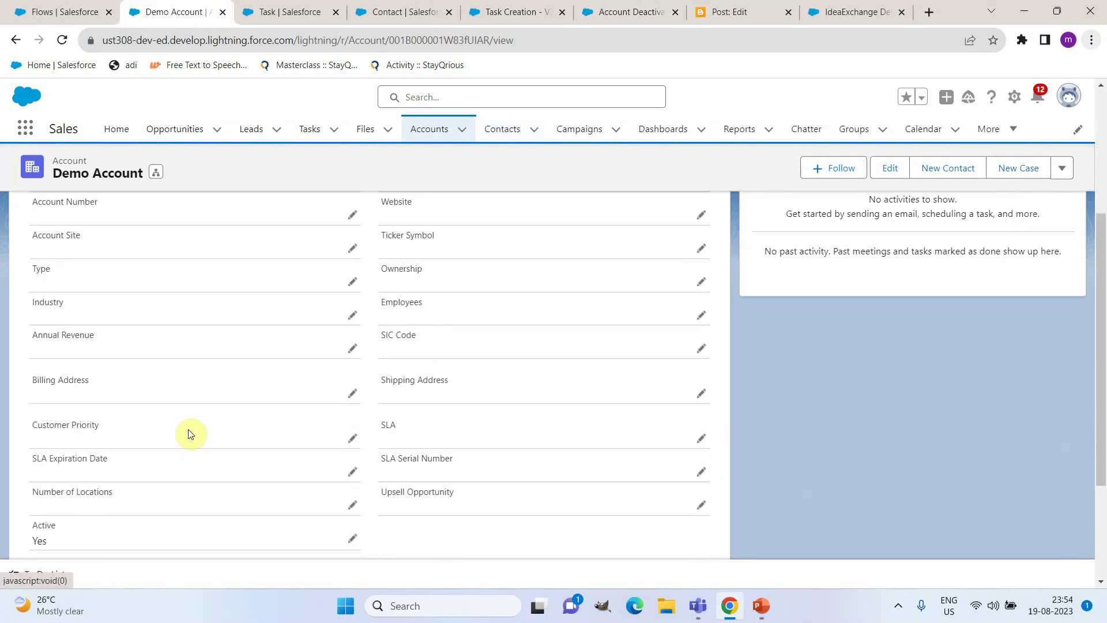
pyautogui.click(352, 538)
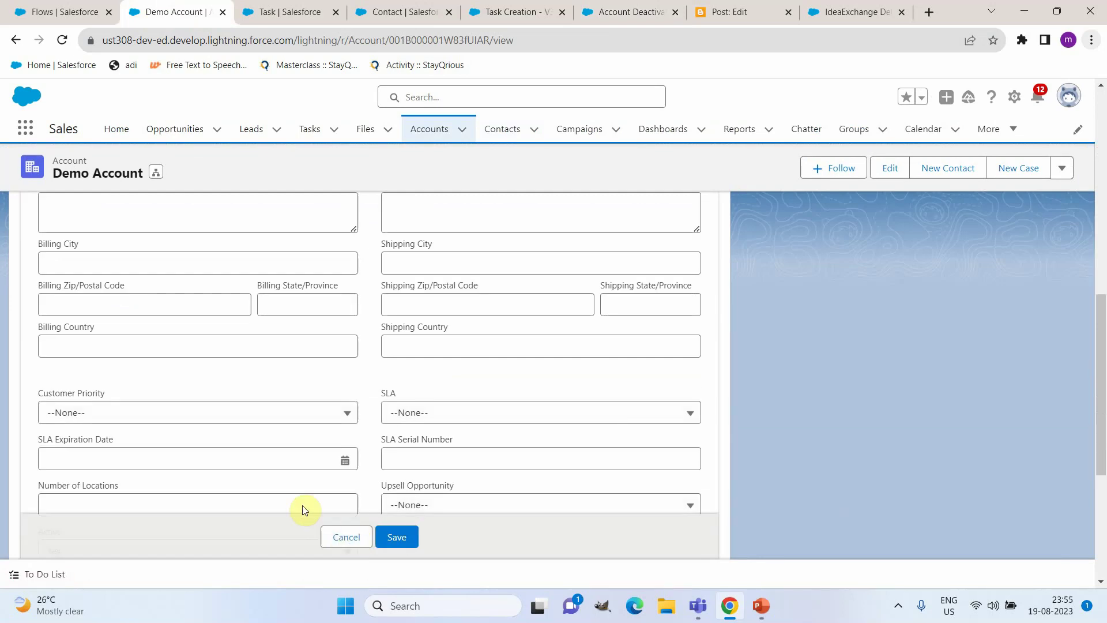
pyautogui.click(160, 390)
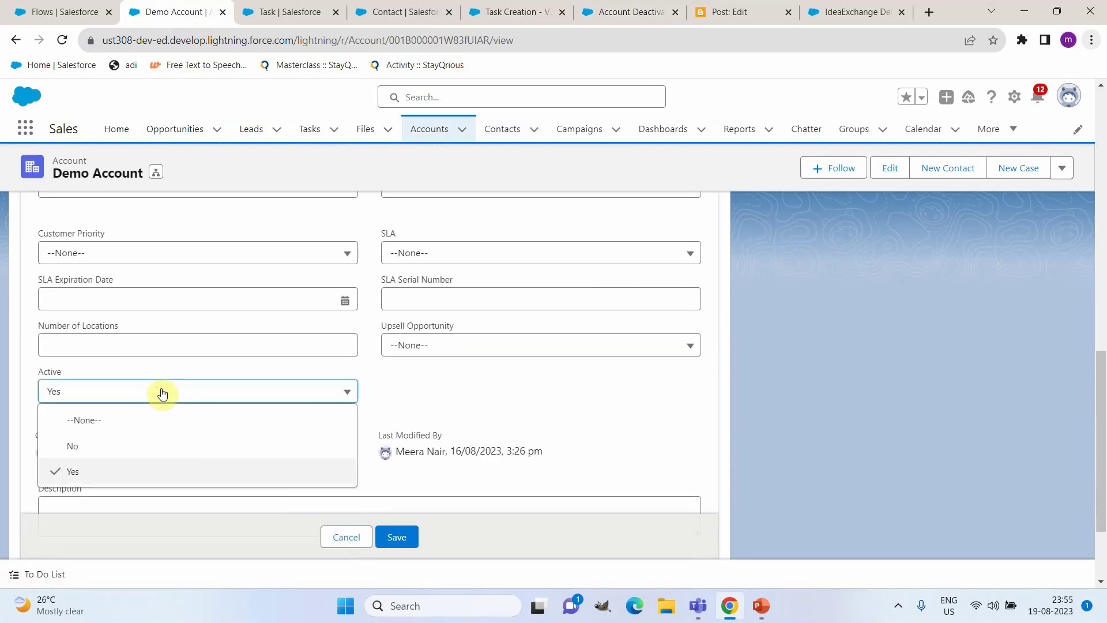
pyautogui.click(126, 446)
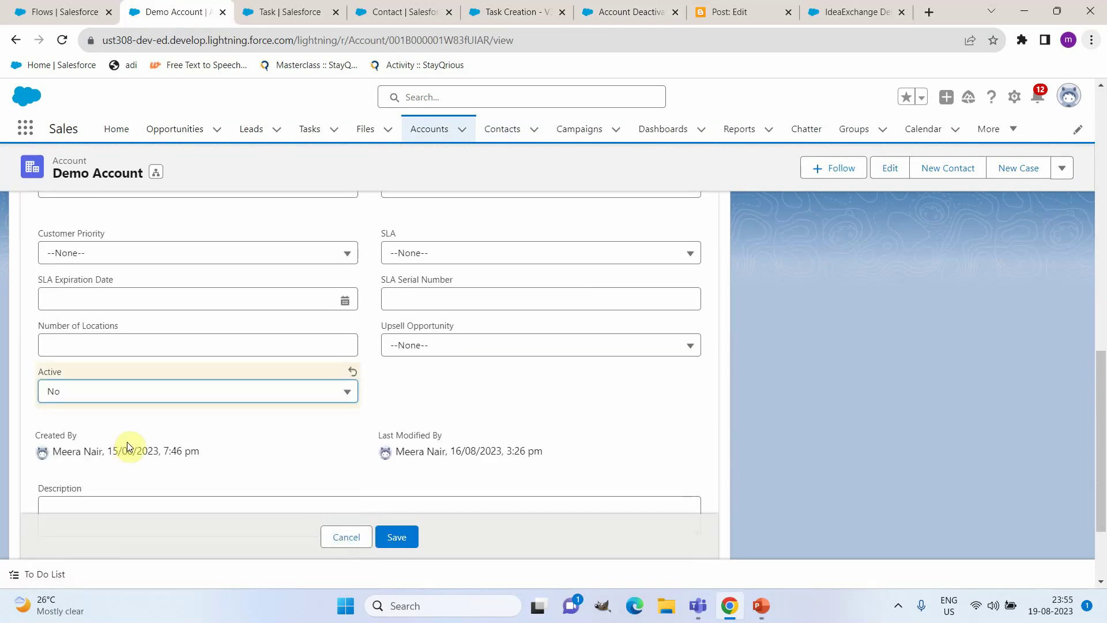
pyautogui.click(396, 538)
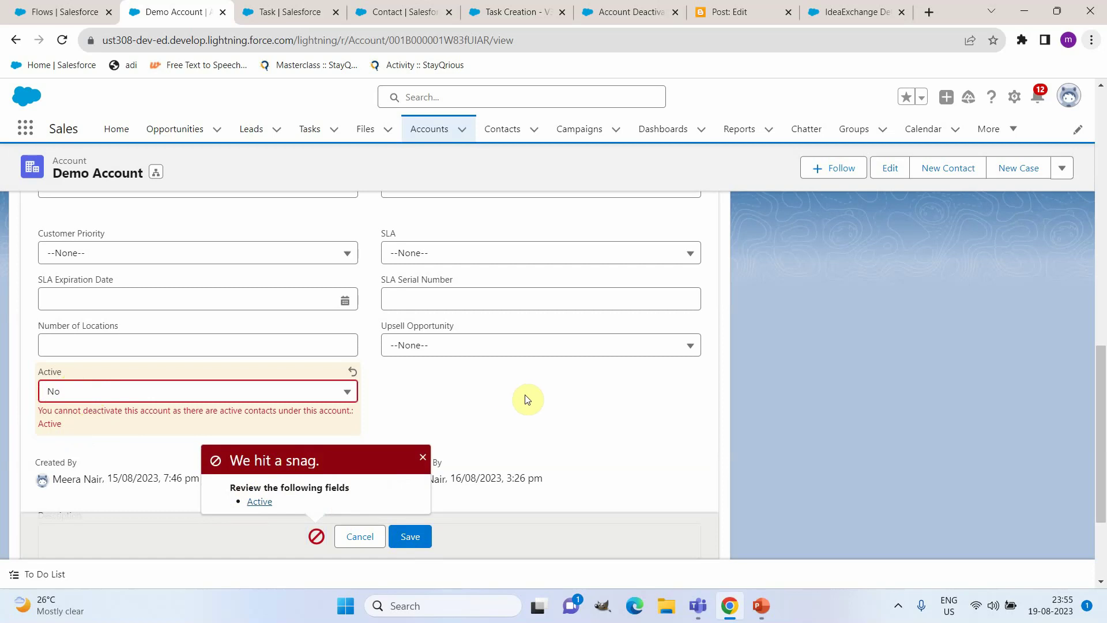
# Step: Show the Task_Type_should_be_populated validation rule, ISBLANK(TEXT( Type ))
pyautogui.click(291, 9)
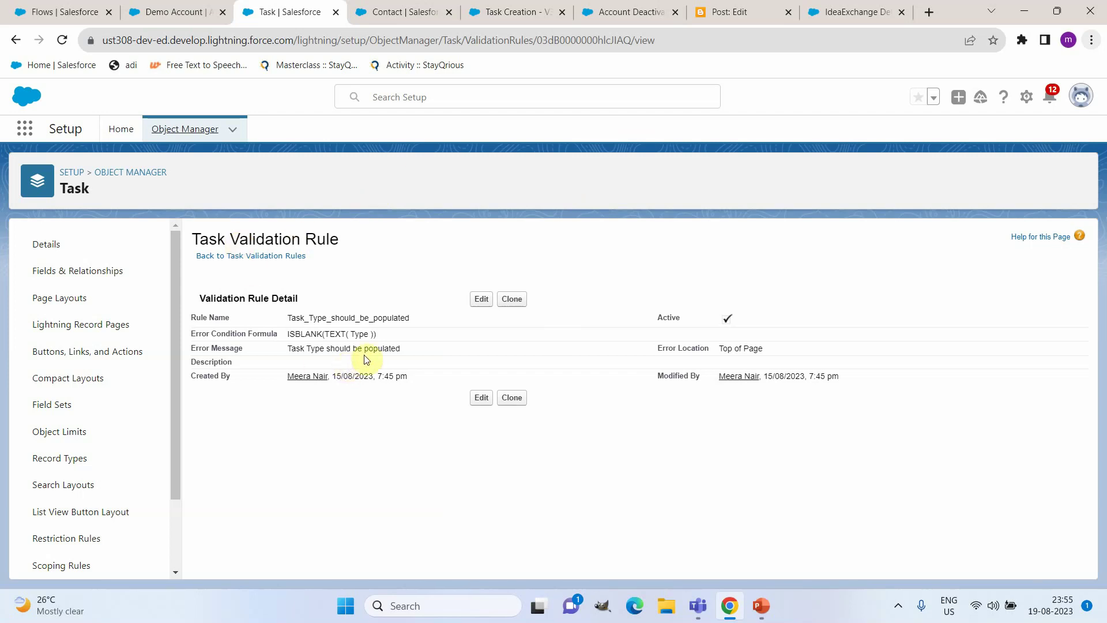
# Step: Back in Task Creation - V3, view its trigger and edit the create owner task step
pyautogui.click(515, 7)
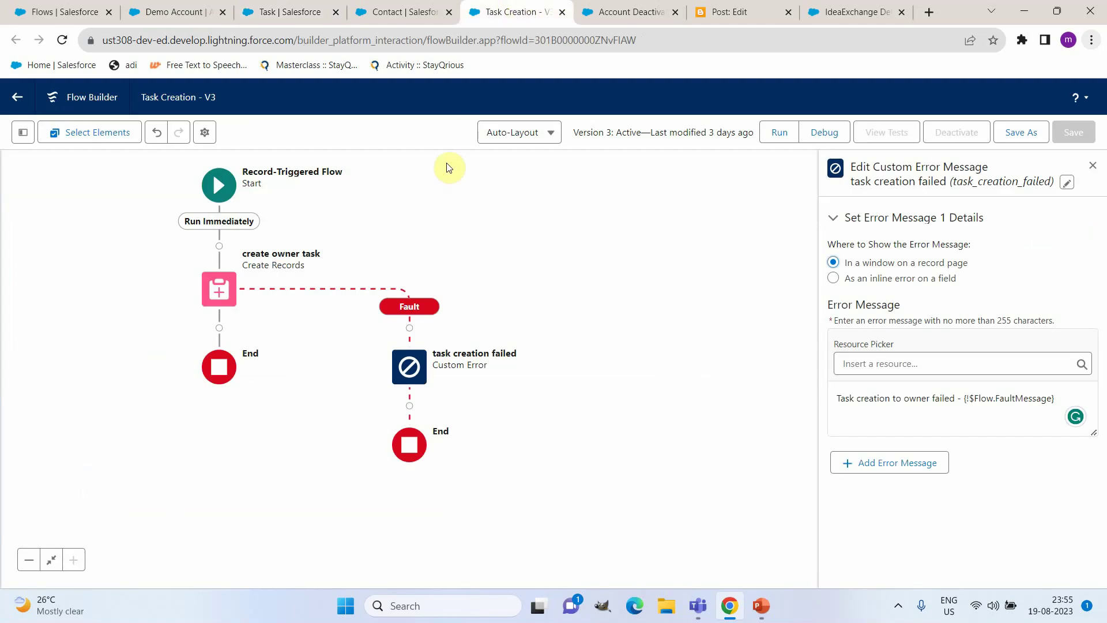
pyautogui.click(218, 190)
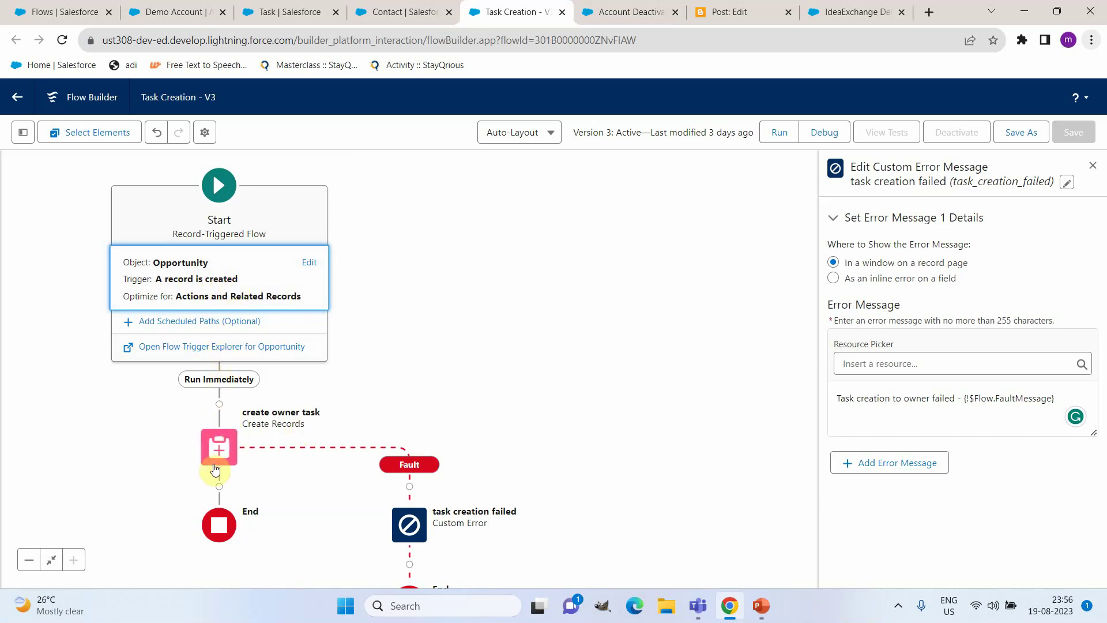
pyautogui.click(215, 468)
pyautogui.click(219, 457)
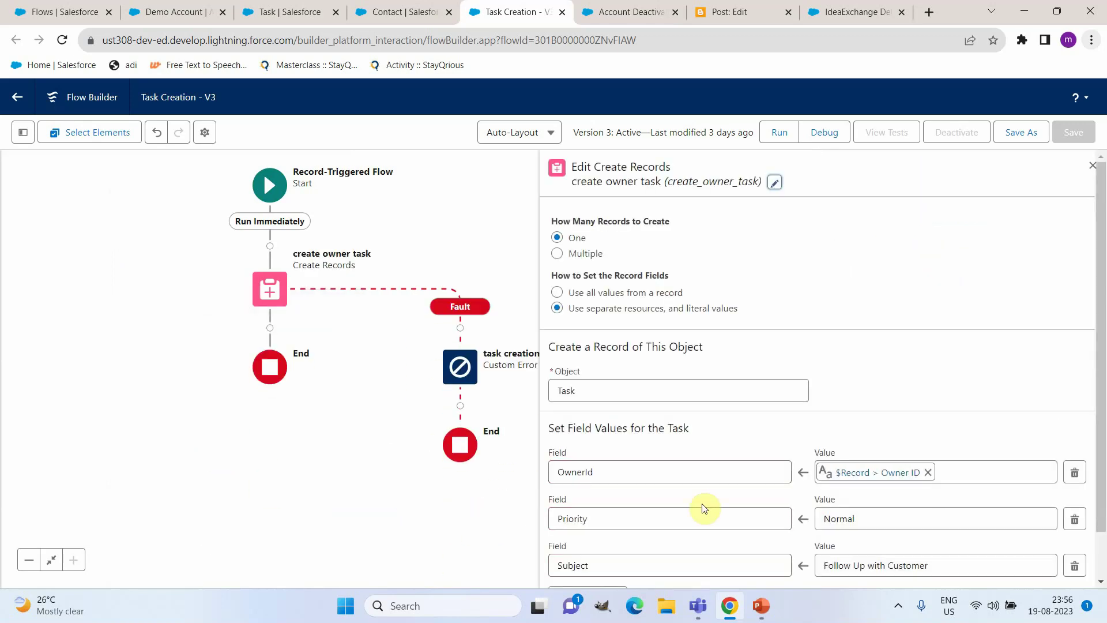
# Step: Open the fault-path error showing 'Task creation to owner failed - {!$Flow.FaultMessage}'
pyautogui.scroll(-1, 703, 507)
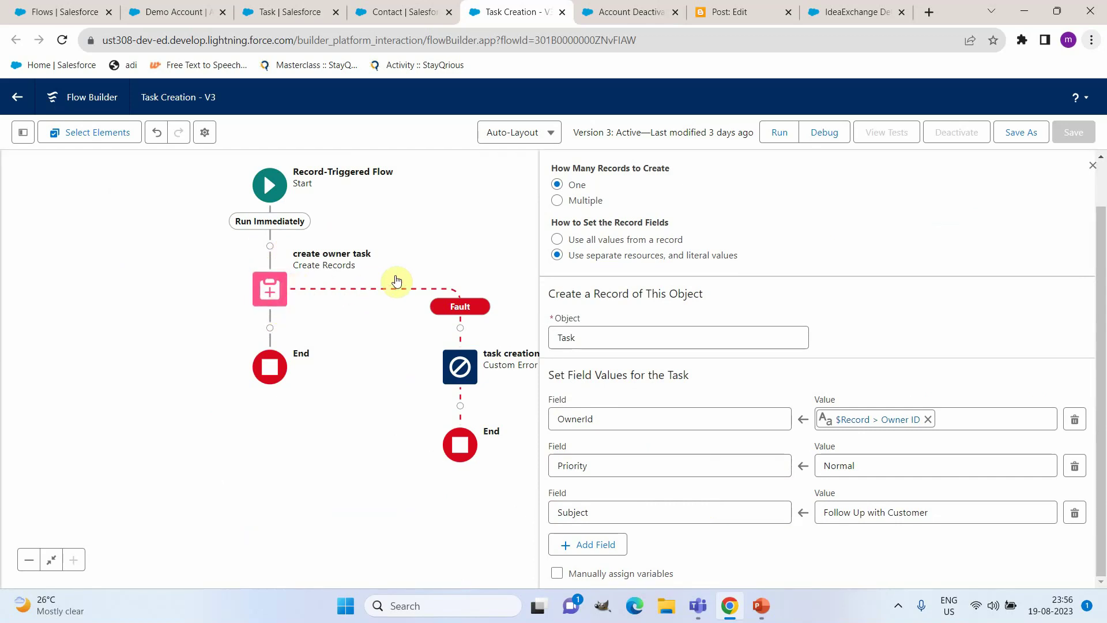
pyautogui.click(278, 305)
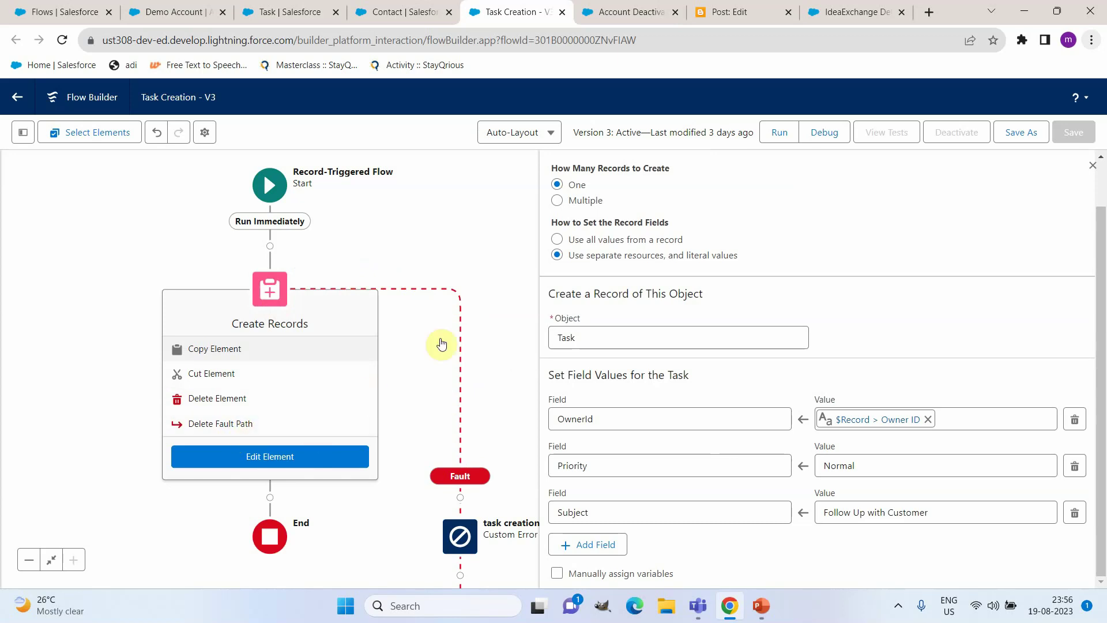
pyautogui.click(460, 247)
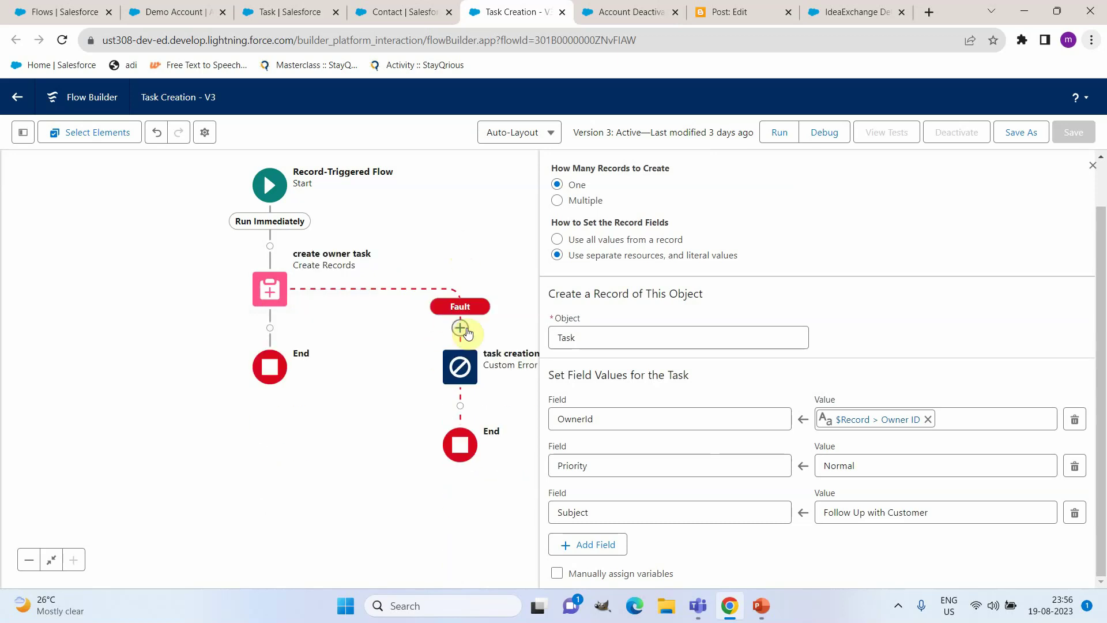
pyautogui.click(466, 372)
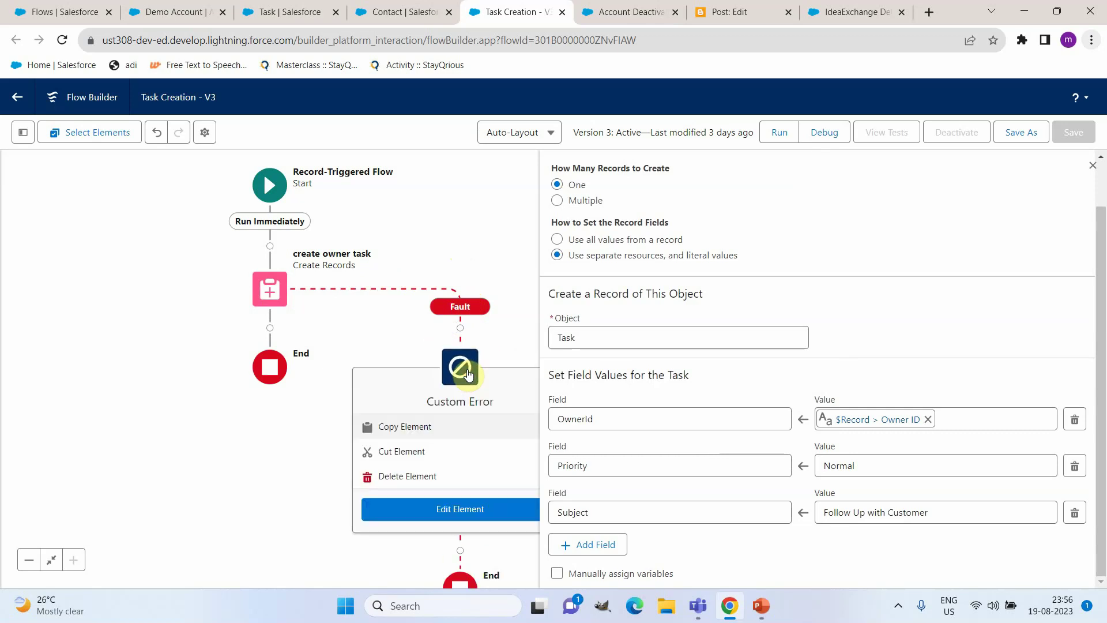
pyautogui.click(466, 510)
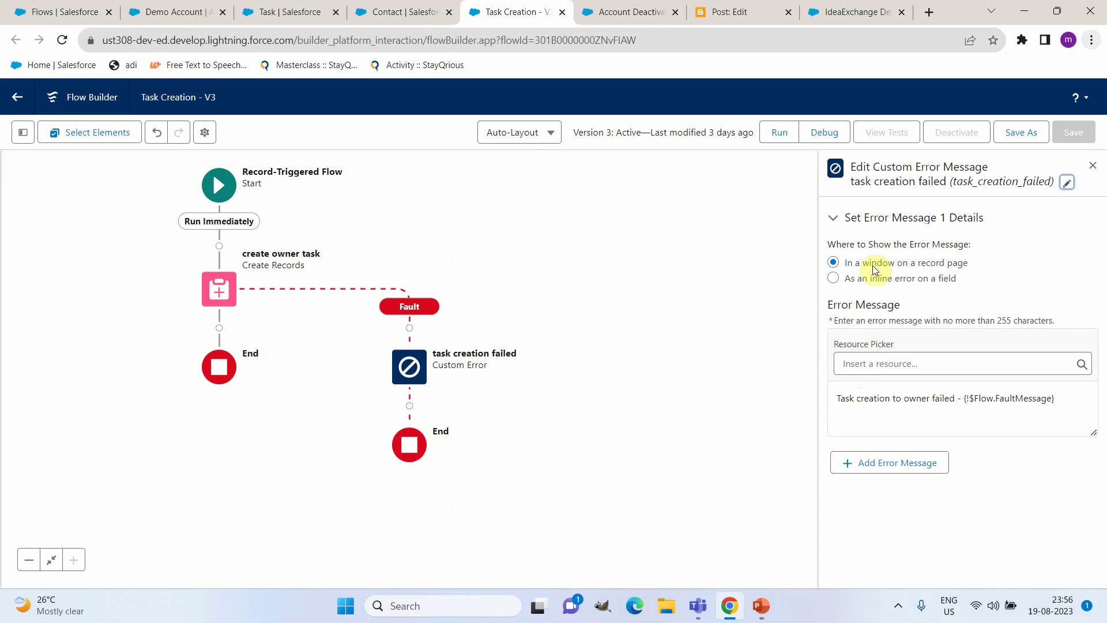
pyautogui.moveTo(870, 266); pyautogui.dragTo(947, 267)
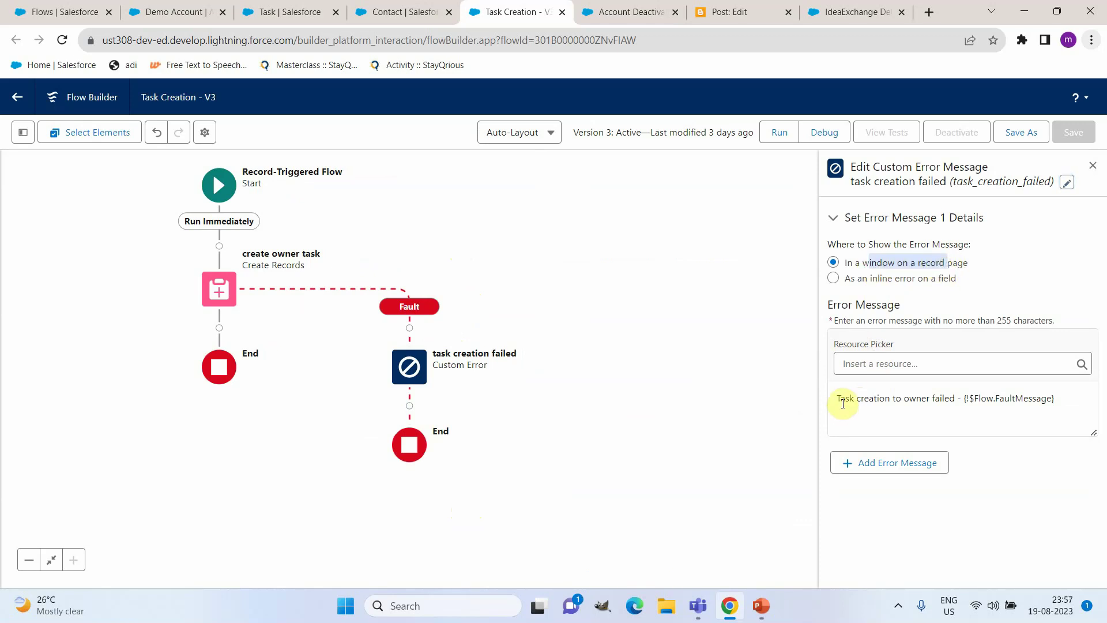
pyautogui.moveTo(838, 397); pyautogui.dragTo(949, 398)
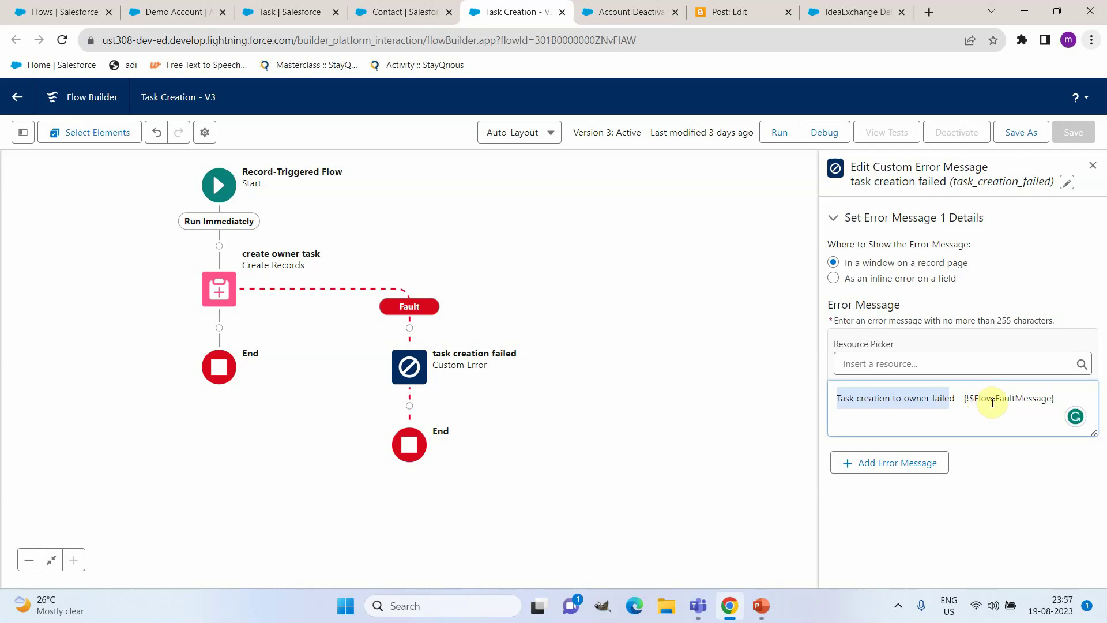
pyautogui.doubleClick(1024, 398)
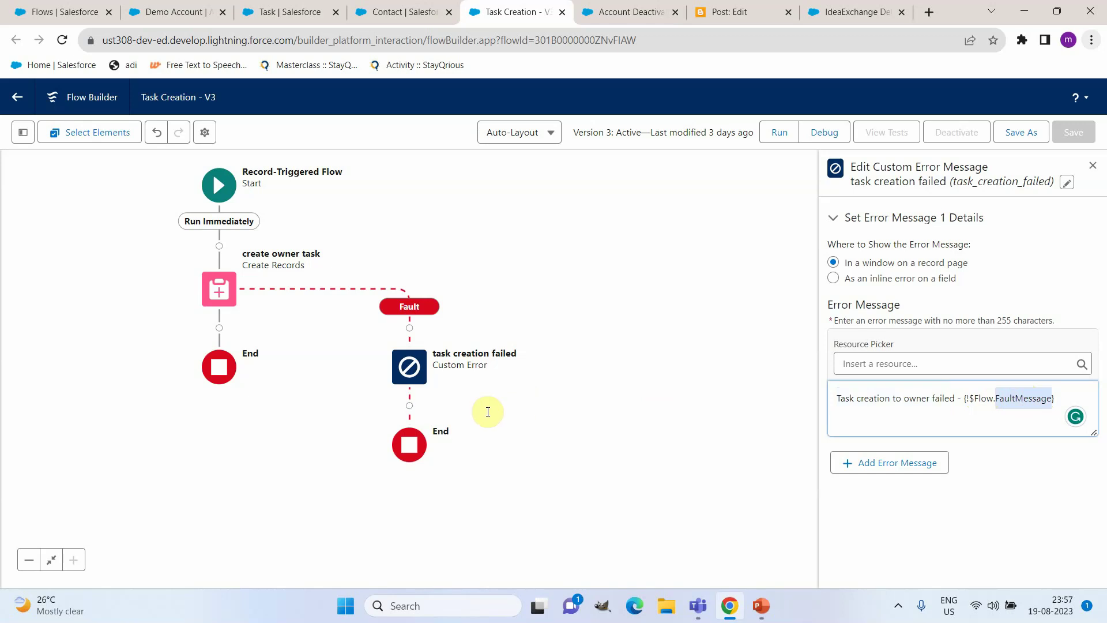
# Step: Discard the unsaved Demo Account changes and start a new opportunity from its Opportunities list
pyautogui.click(158, 17)
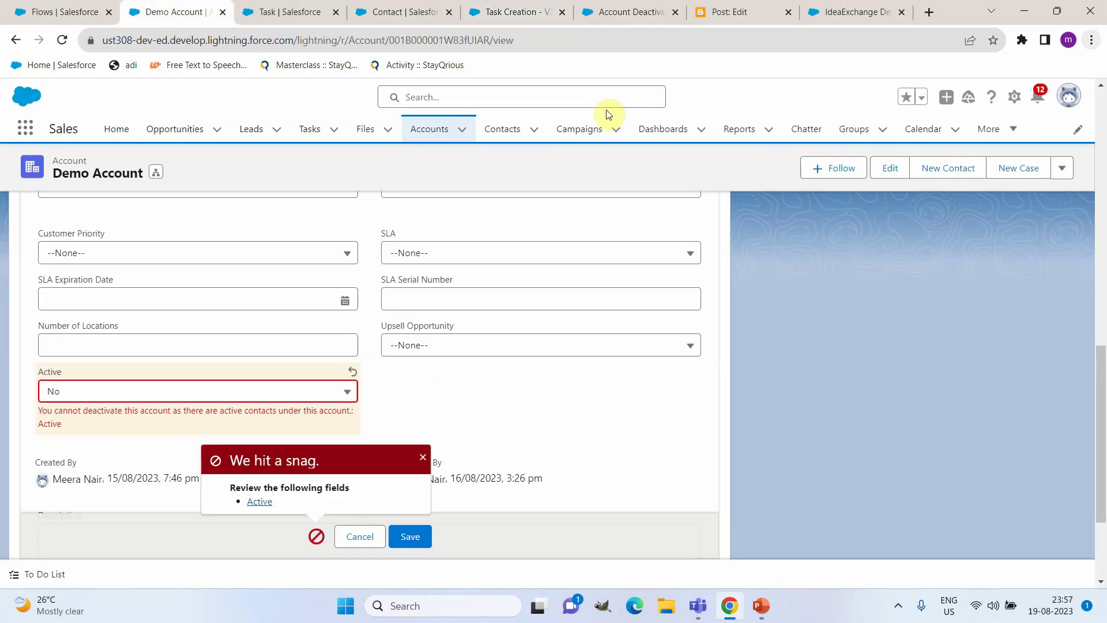
pyautogui.click(185, 135)
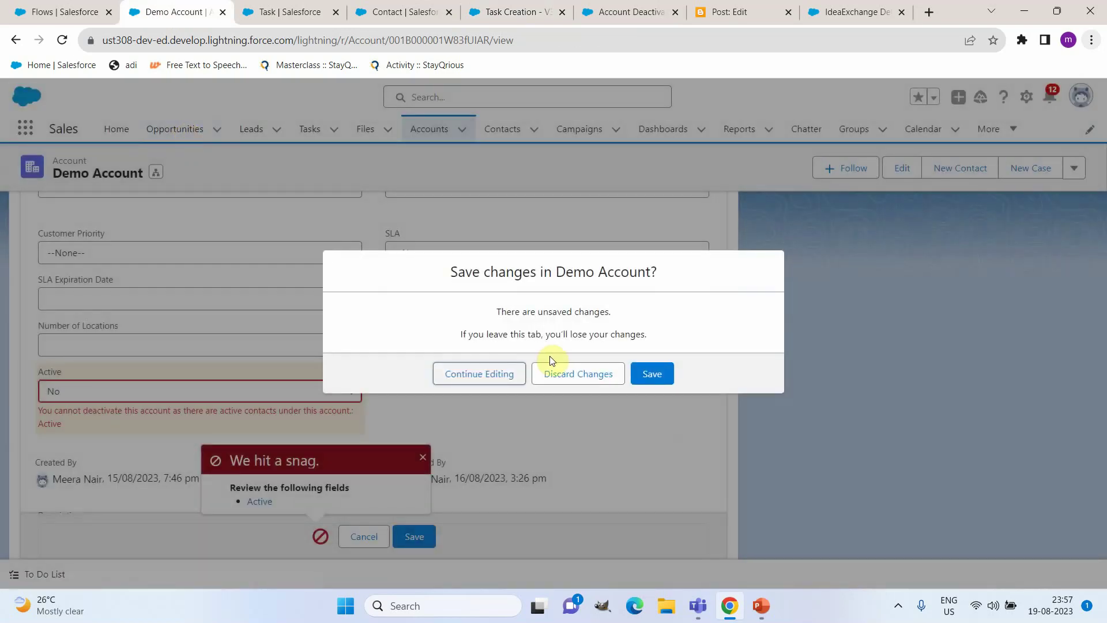
pyautogui.click(598, 374)
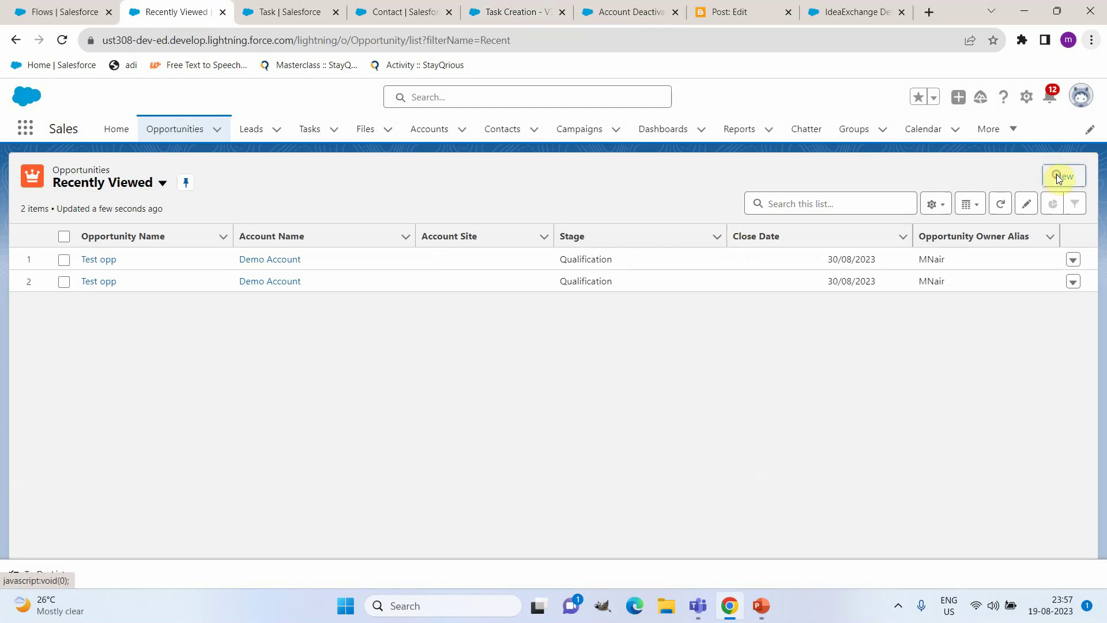
pyautogui.click(1057, 178)
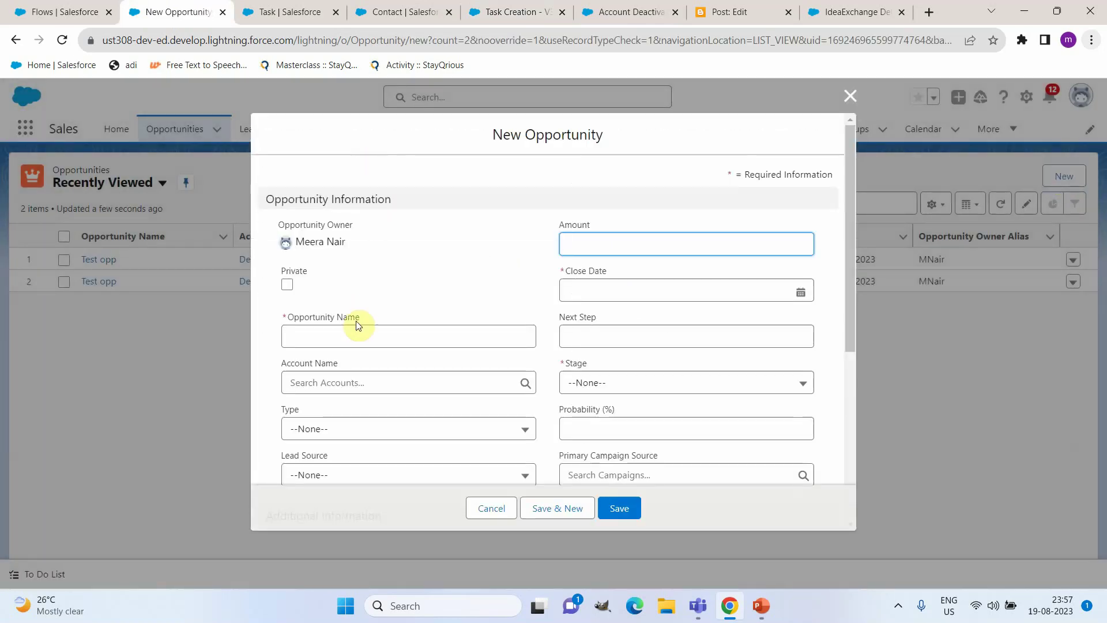
# Step: Fill in Demo Opportunity, type Existing Customer - Upgrade, close date 30/08/2023, stage Prospecting
pyautogui.click(357, 334)
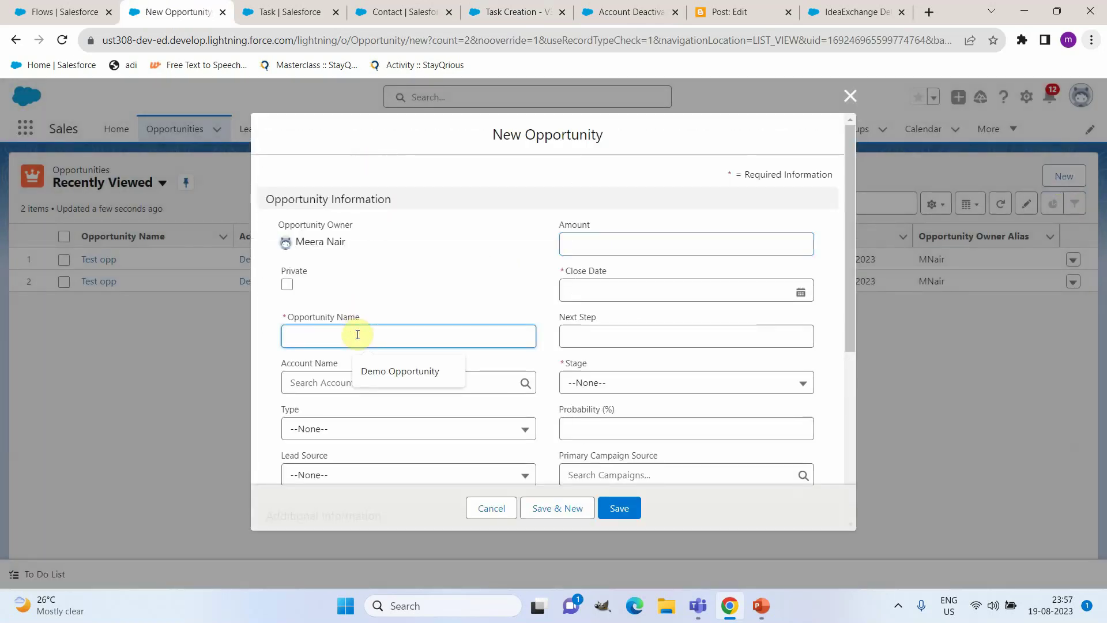
pyautogui.click(391, 368)
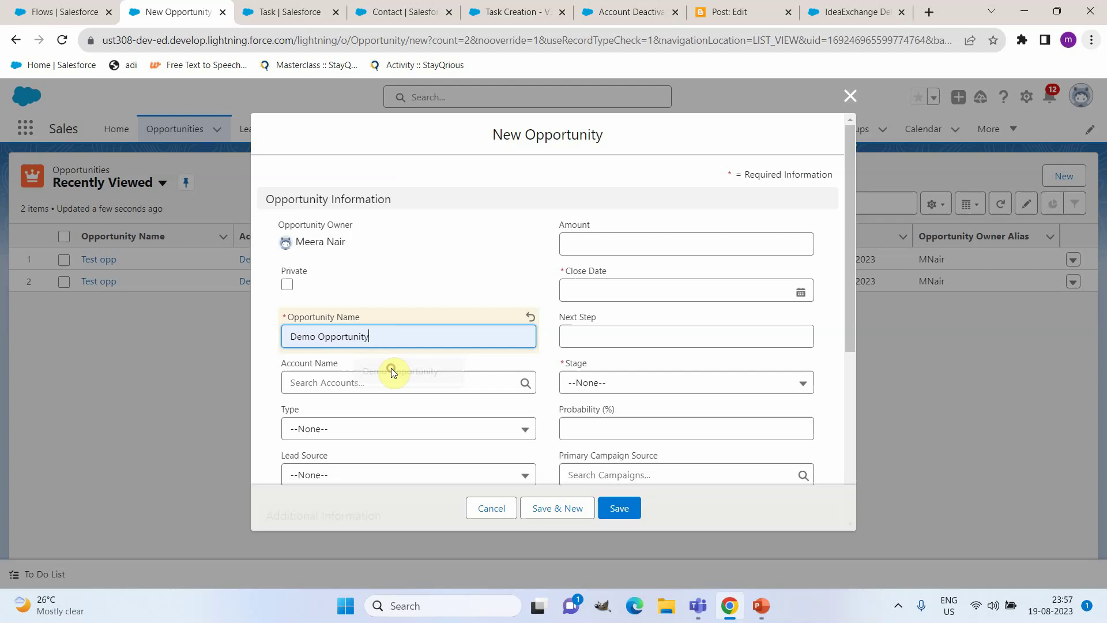
pyautogui.click(383, 430)
pyautogui.click(367, 483)
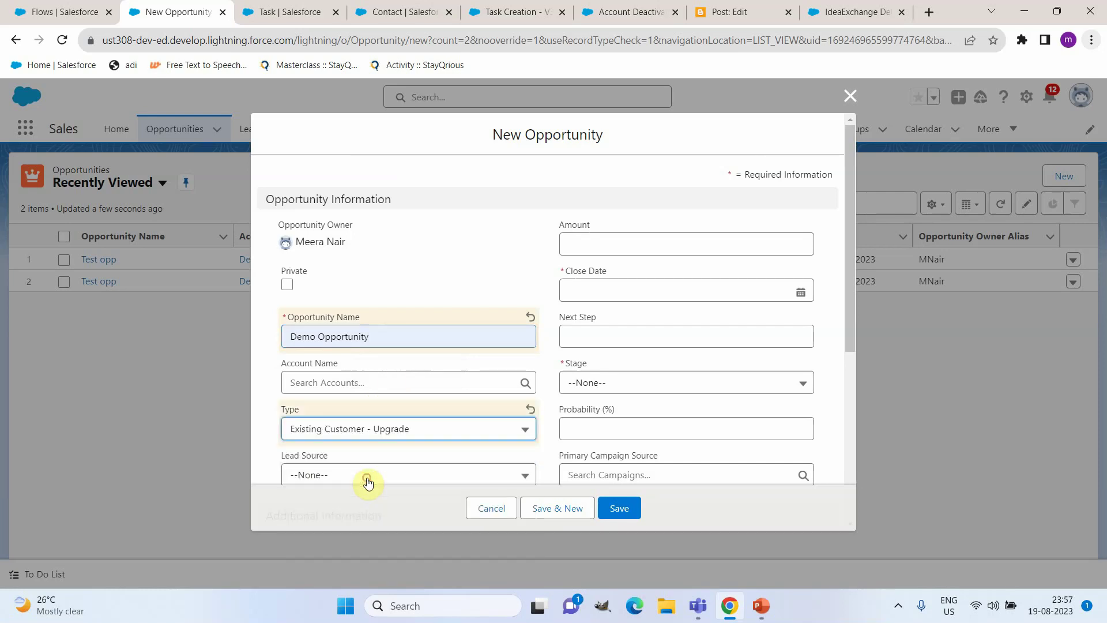
pyautogui.click(639, 280)
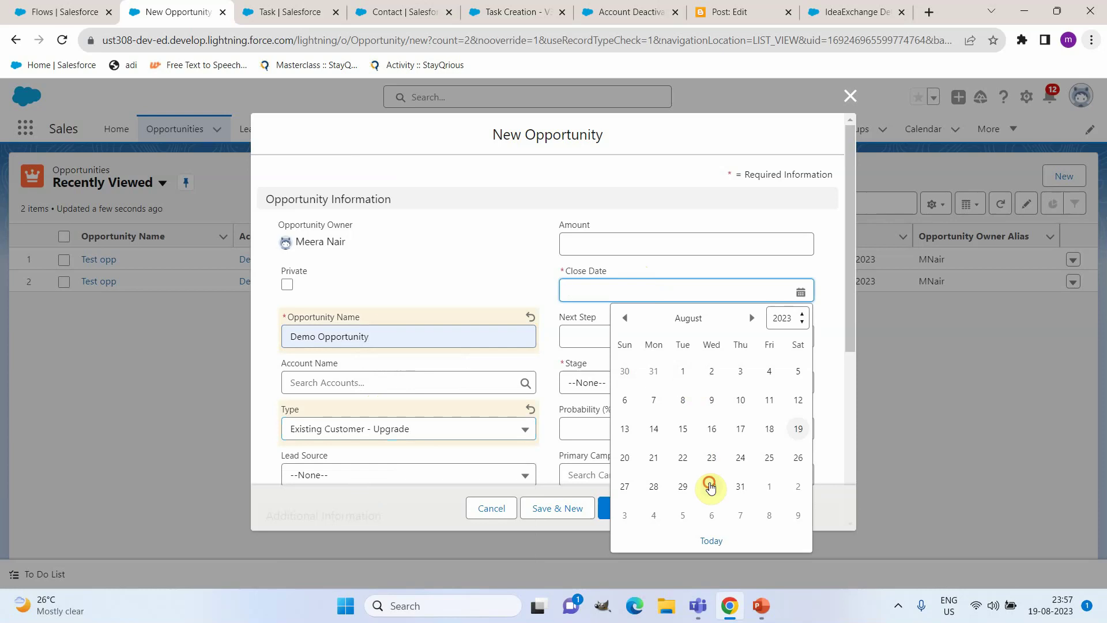
pyautogui.click(711, 486)
pyautogui.click(645, 383)
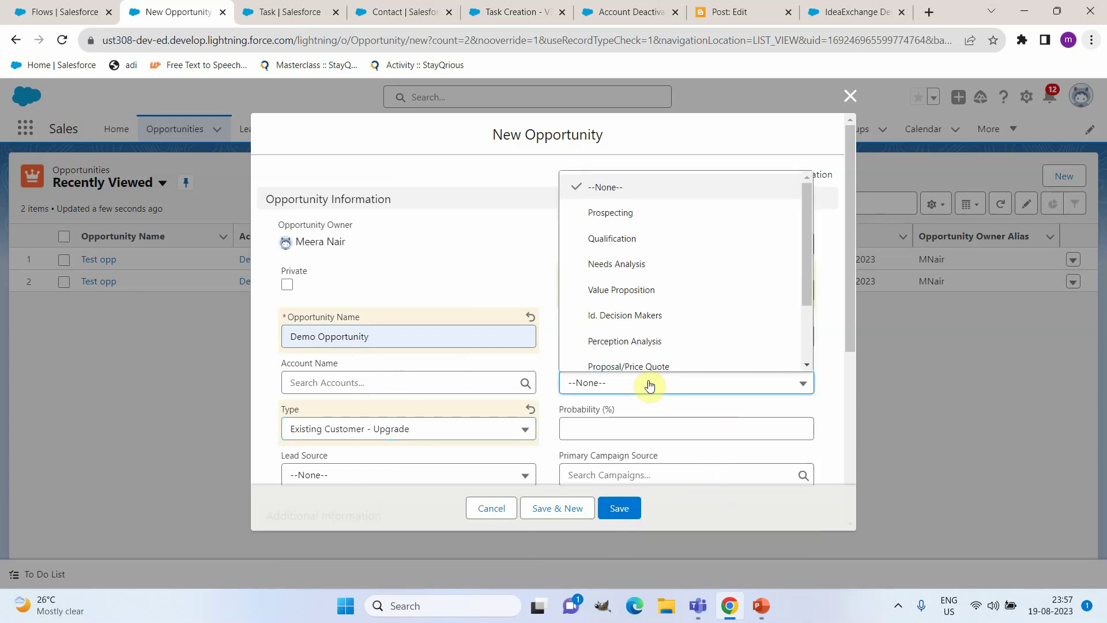
pyautogui.click(608, 213)
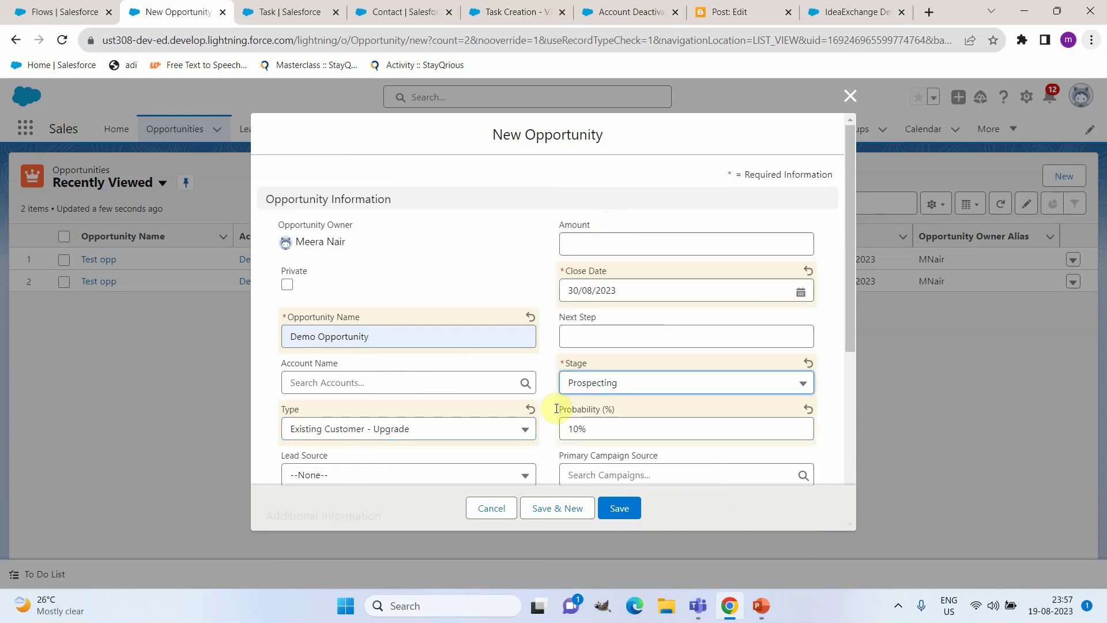
pyautogui.scroll(-1, 618, 431)
pyautogui.scroll(-1, 618, 432)
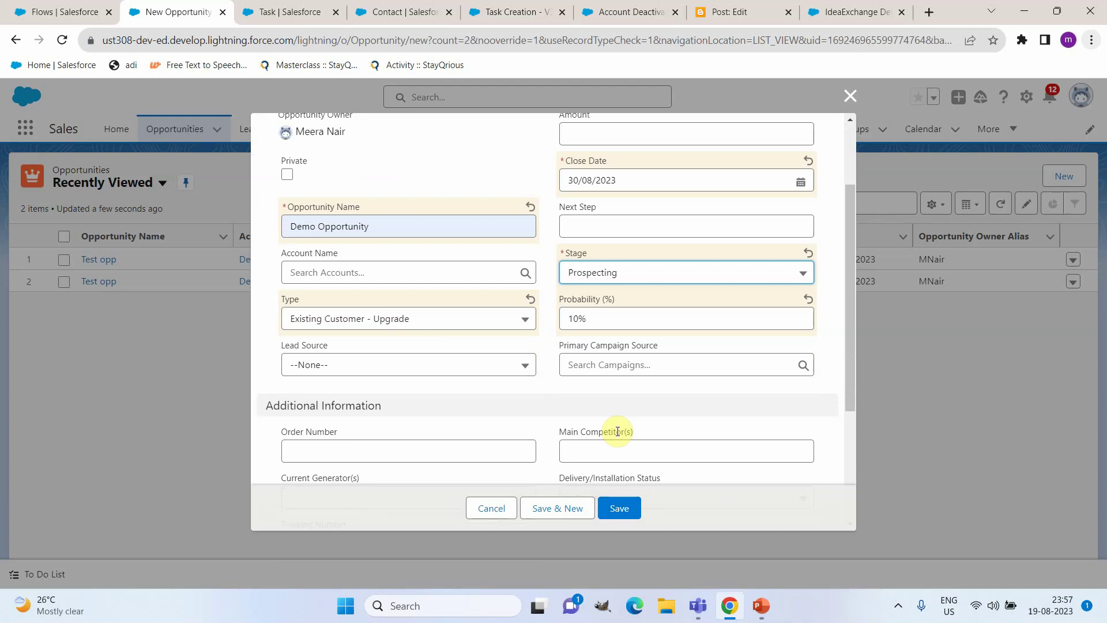
# Step: Save Demo Opportunity and highlight the error saying Task creation to owner failed because Task Type must be populated
pyautogui.click(626, 516)
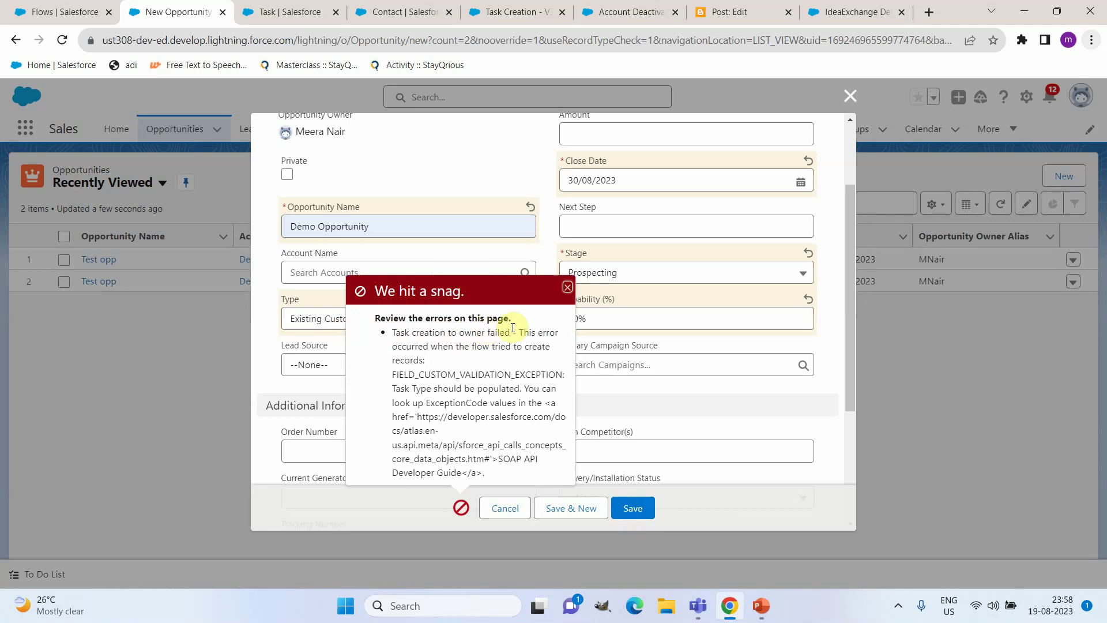
pyautogui.moveTo(519, 333); pyautogui.dragTo(526, 457)
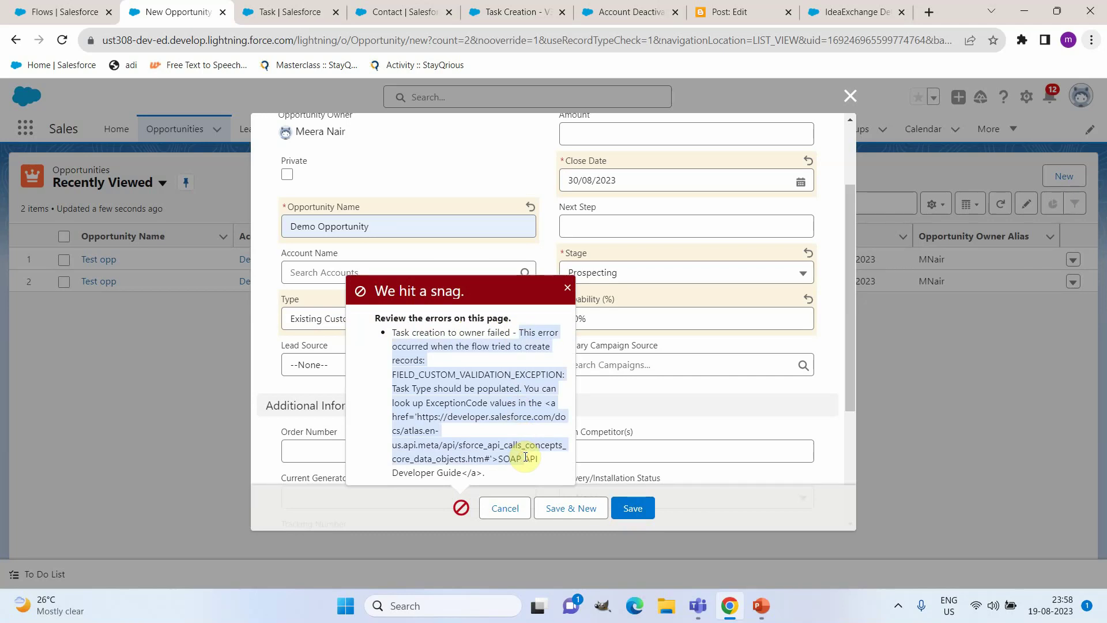